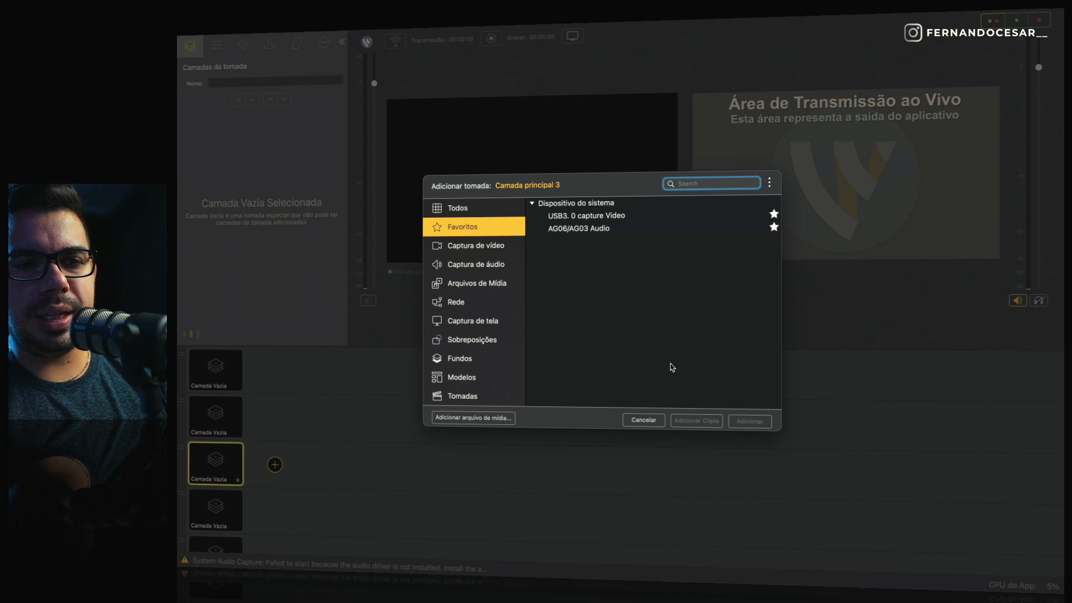
Step: Add the USB3. 0 capture Video device as a shot on the third main layer (Camada principal 3)
click(646, 420)
scroll(314, 431, down, 1)
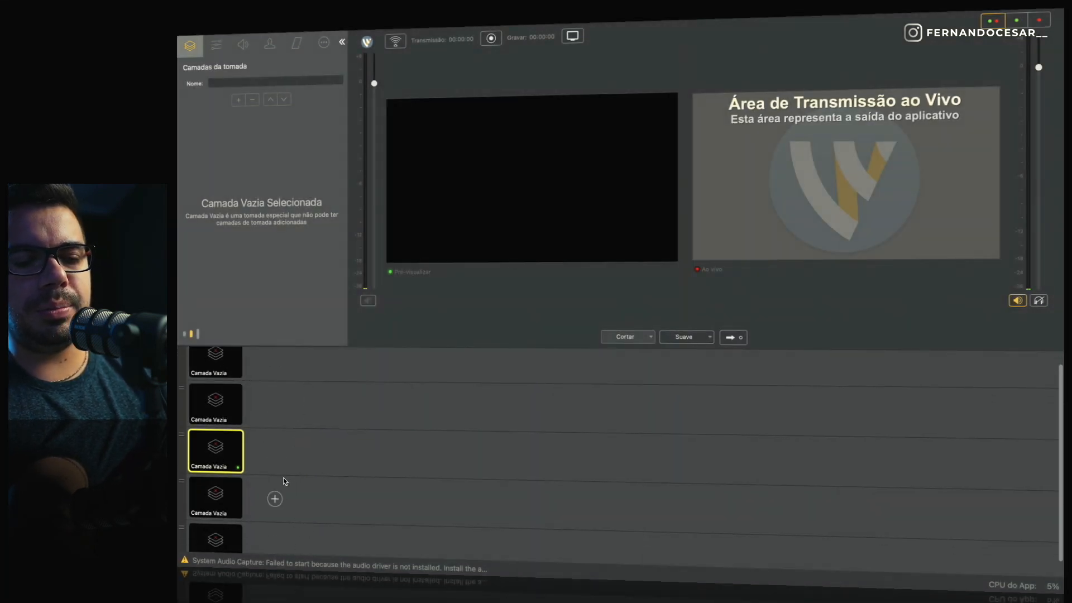
click(276, 451)
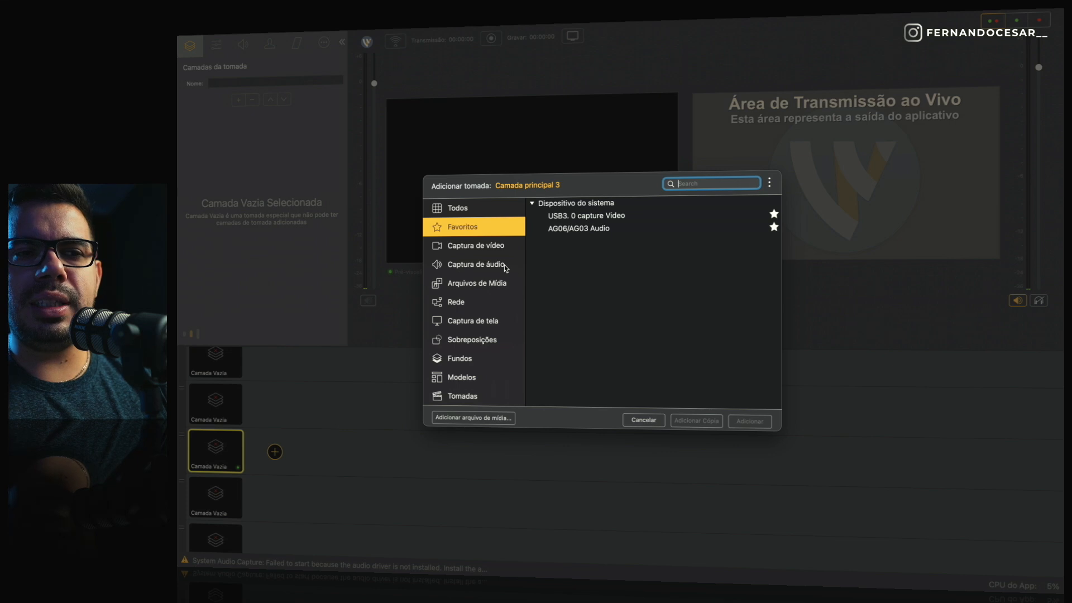
click(500, 248)
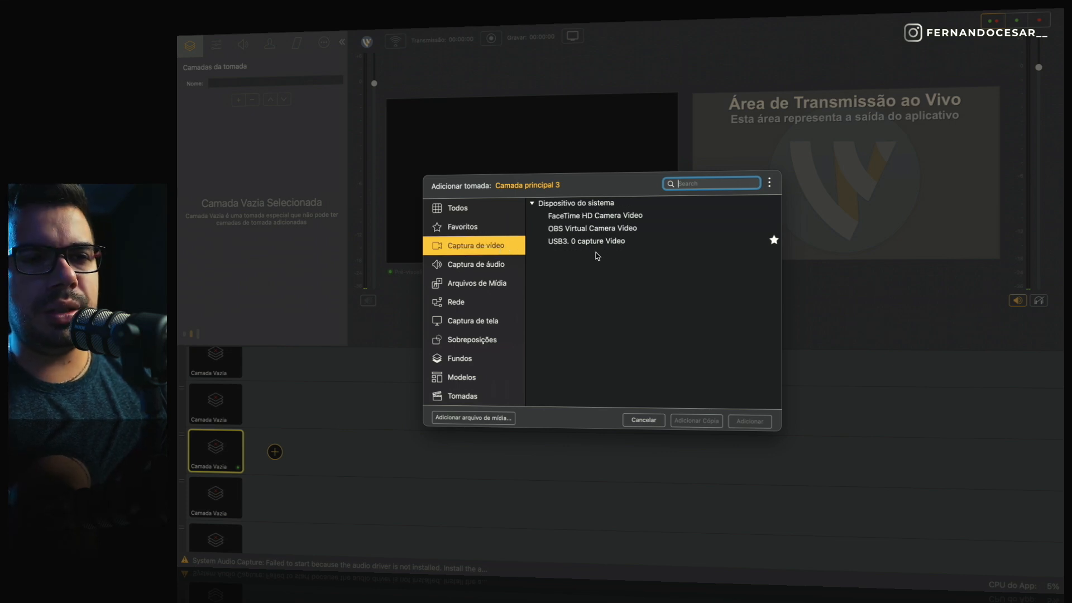
click(583, 217)
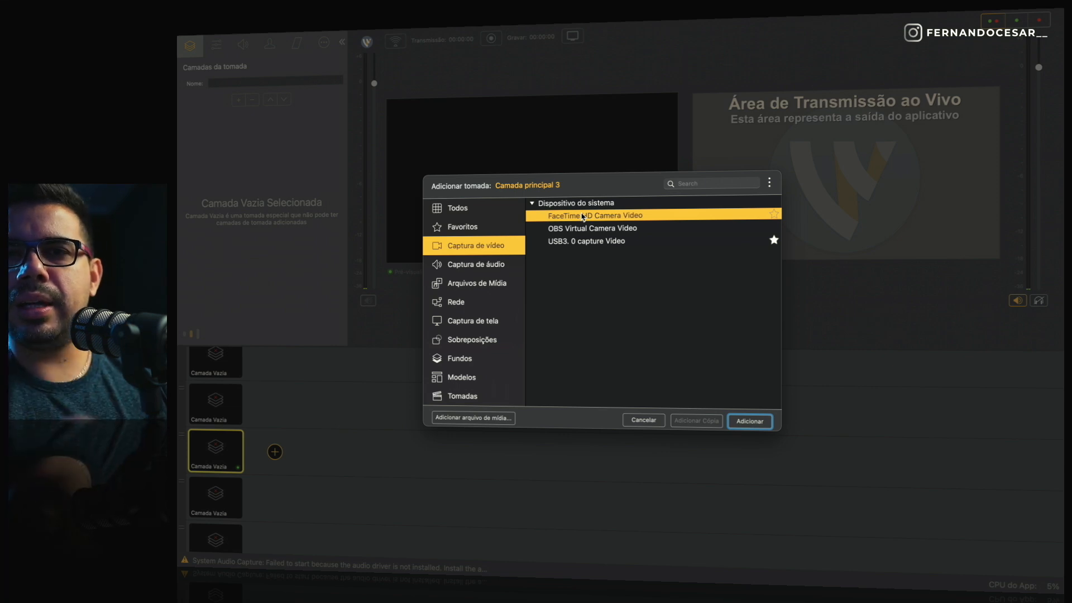
click(587, 245)
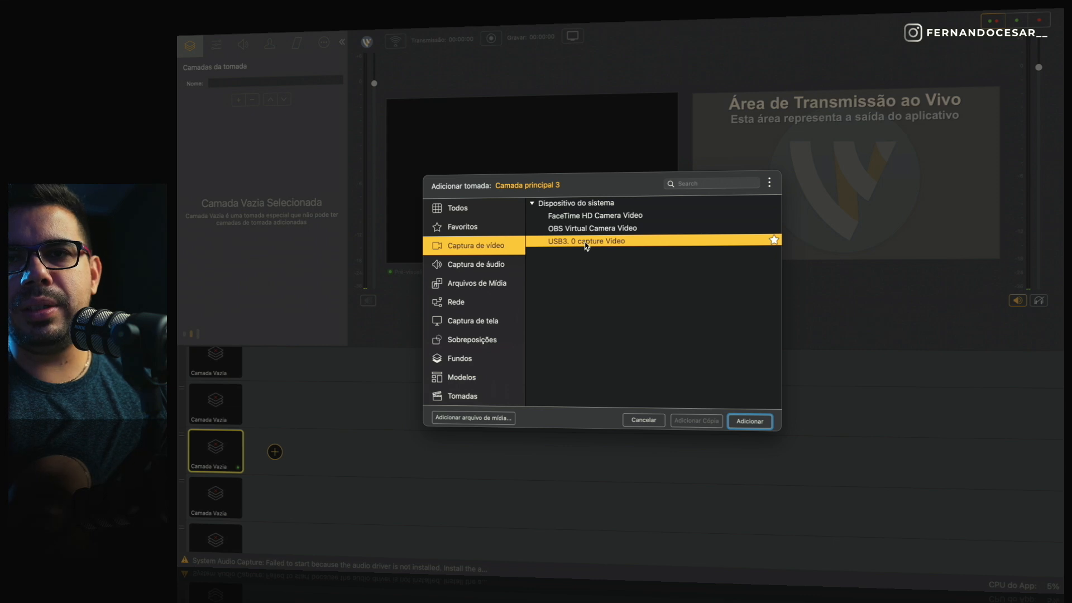
click(756, 428)
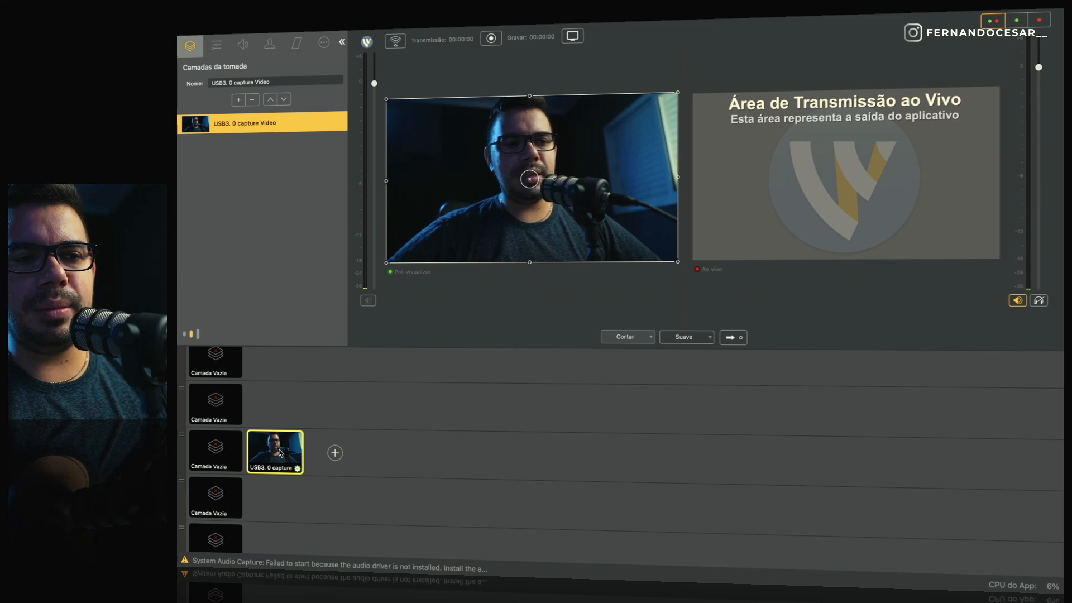
Step: Add a second shot from the USB3. 0 capture Video device on the same main layer
click(335, 453)
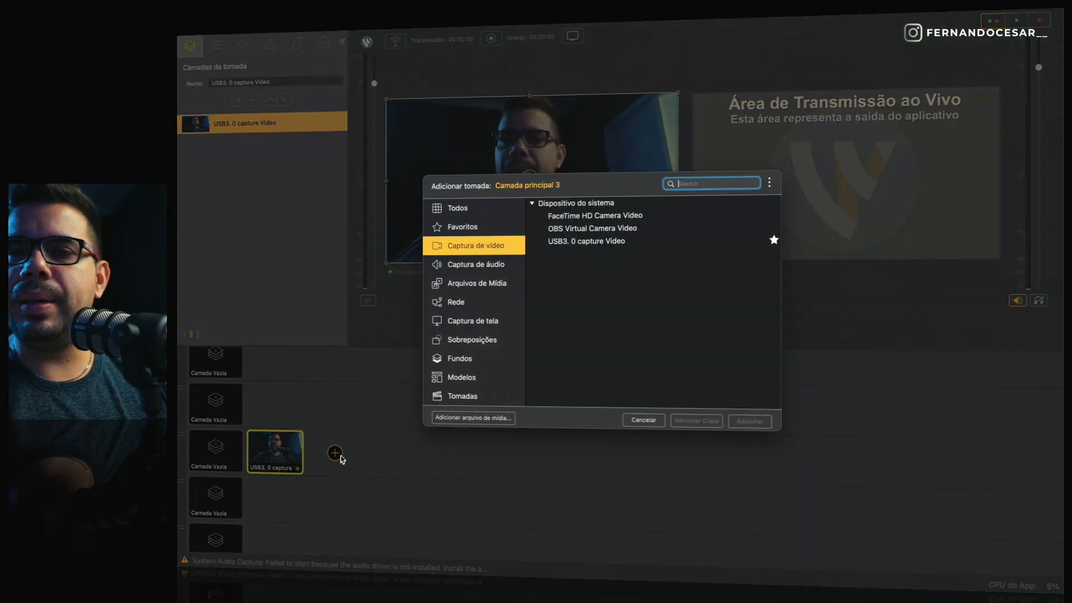
click(608, 241)
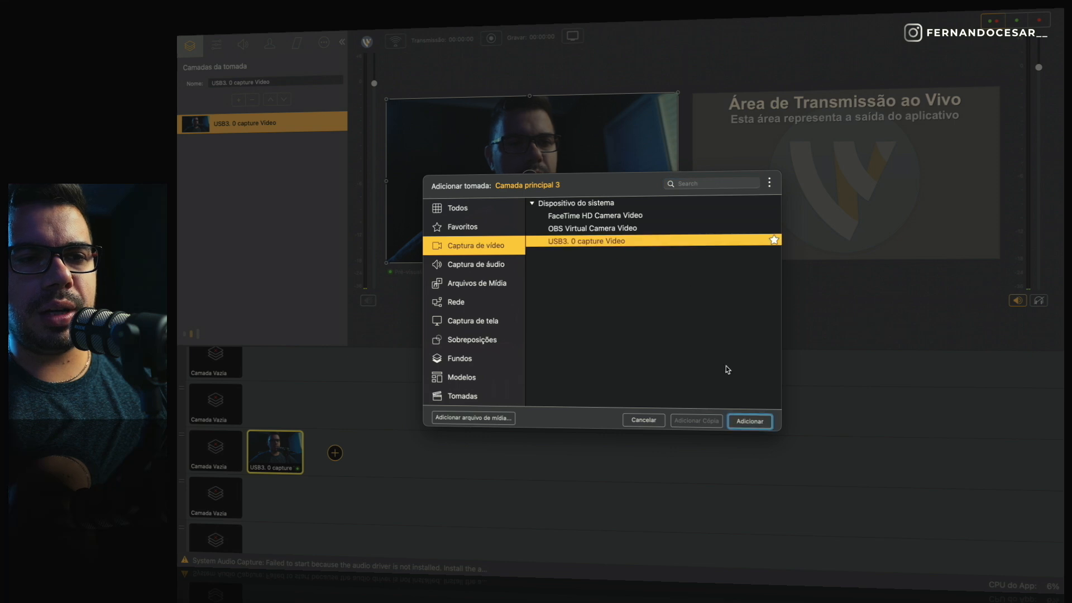
click(746, 422)
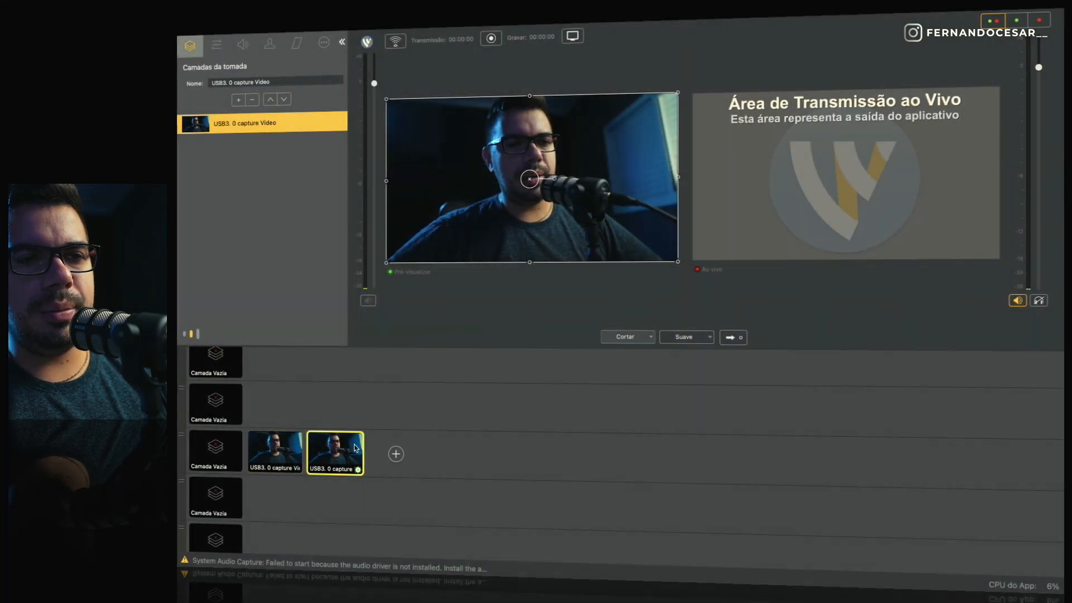
Step: Scale the second shot's video to about 1675 × 942 at position 44, 24 and rotate it 22.5° about Y
click(216, 44)
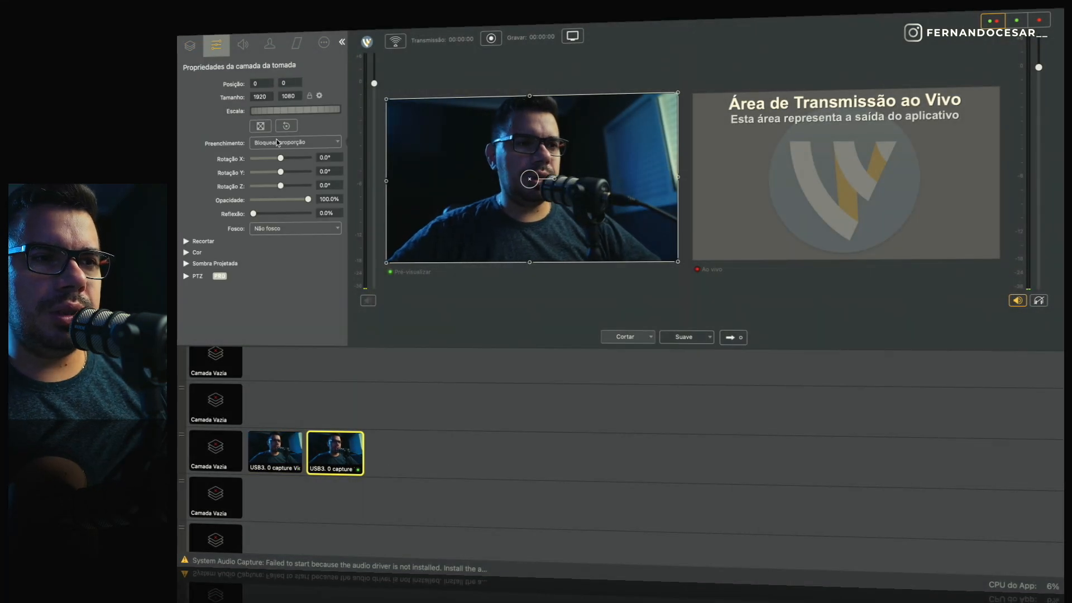
drag(298, 114, 284, 114)
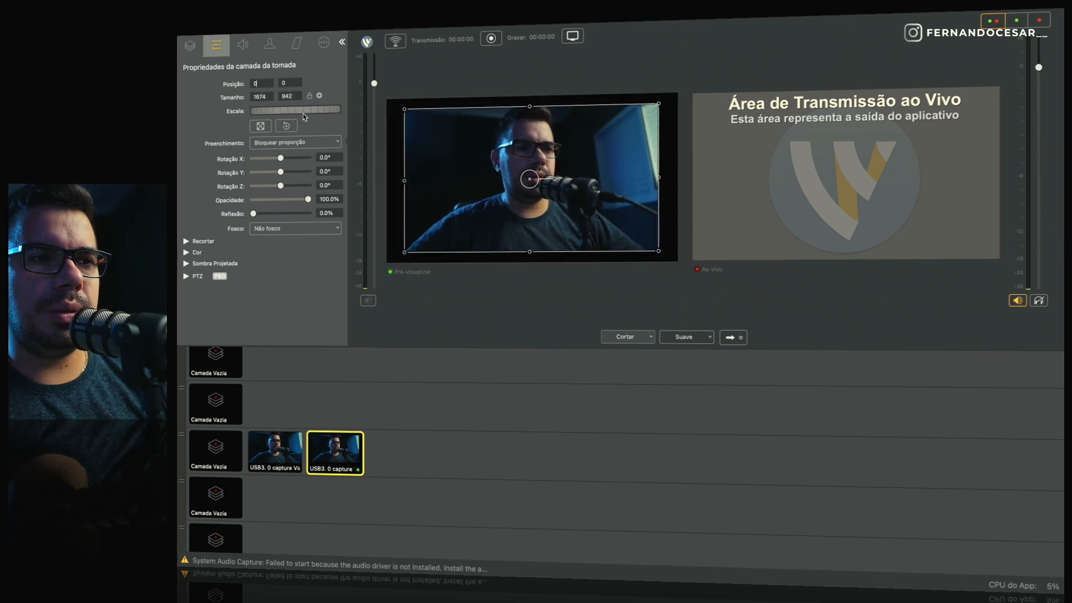
drag(472, 153, 478, 148)
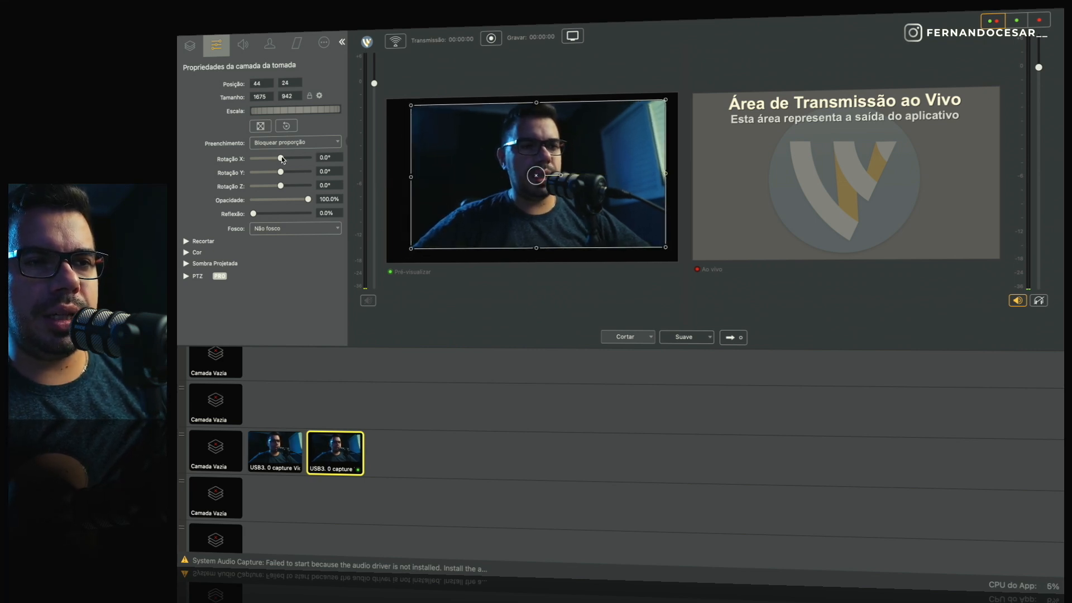
drag(281, 173, 284, 172)
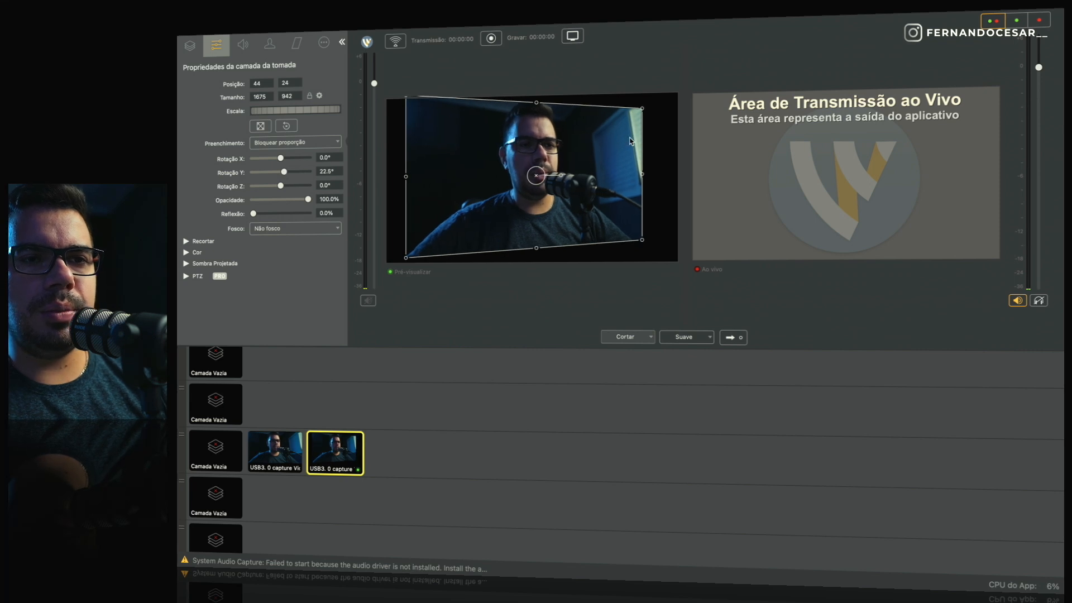
Step: Shrink the rotated video to about 1333 × 750 at position 36, 0 and give it a reflection of about 72.3%
drag(642, 111, 594, 140)
drag(519, 179, 541, 156)
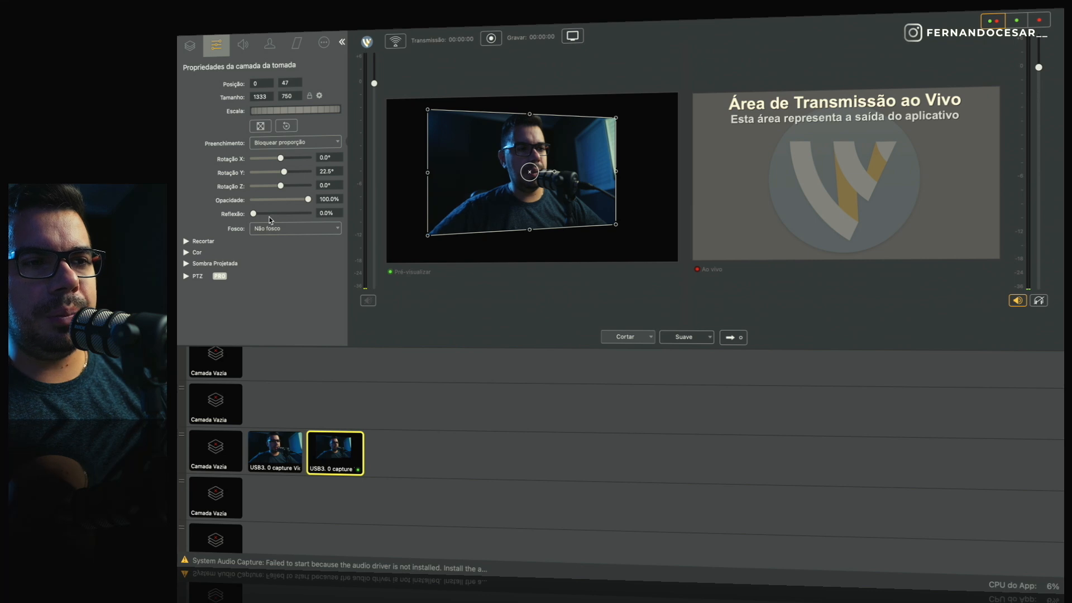
drag(253, 214, 294, 215)
drag(578, 168, 584, 176)
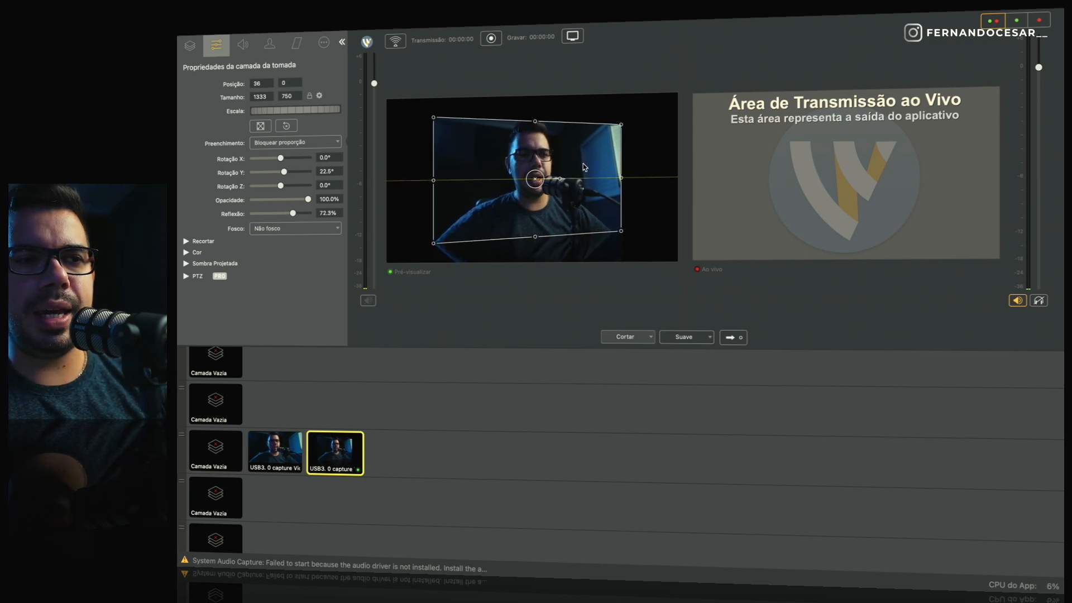
Step: Adjust the video layer's colour to brightness 0.12, contrast 125%, gamma 1.26 and hue 0.04
click(188, 241)
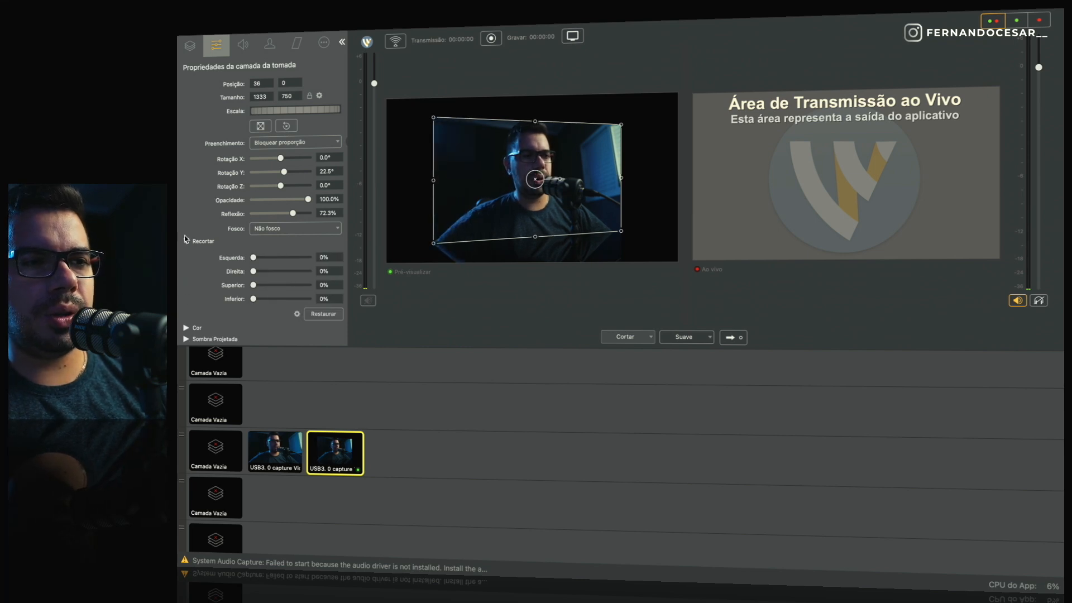
click(186, 328)
scroll(258, 259, down, 4)
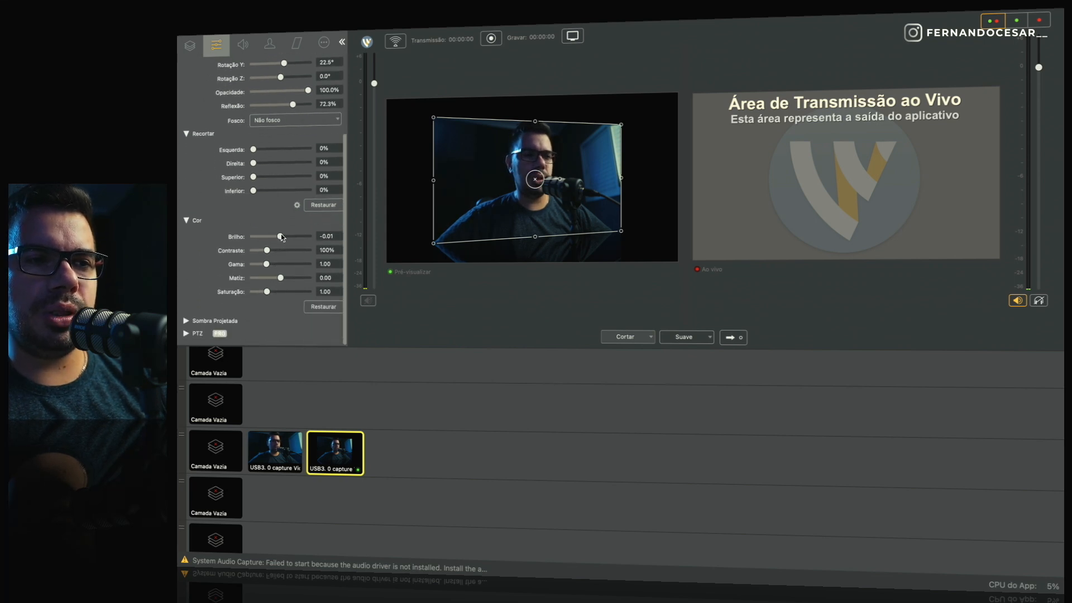
mouse_move(281, 235)
mouse_down()
mouse_move(290, 238)
mouse_move(281, 250)
mouse_up()
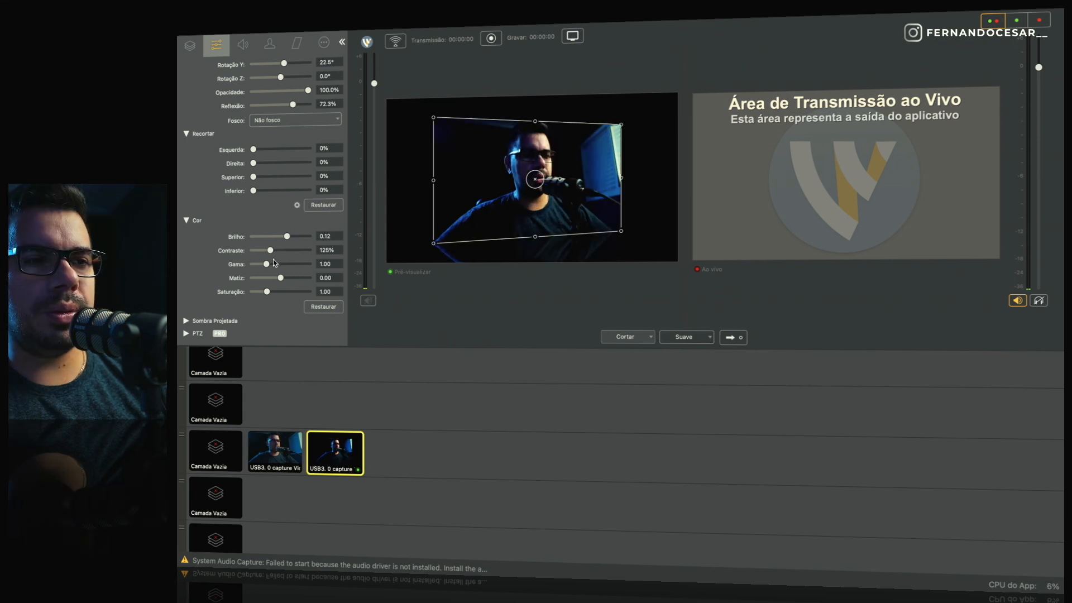
drag(267, 265, 283, 279)
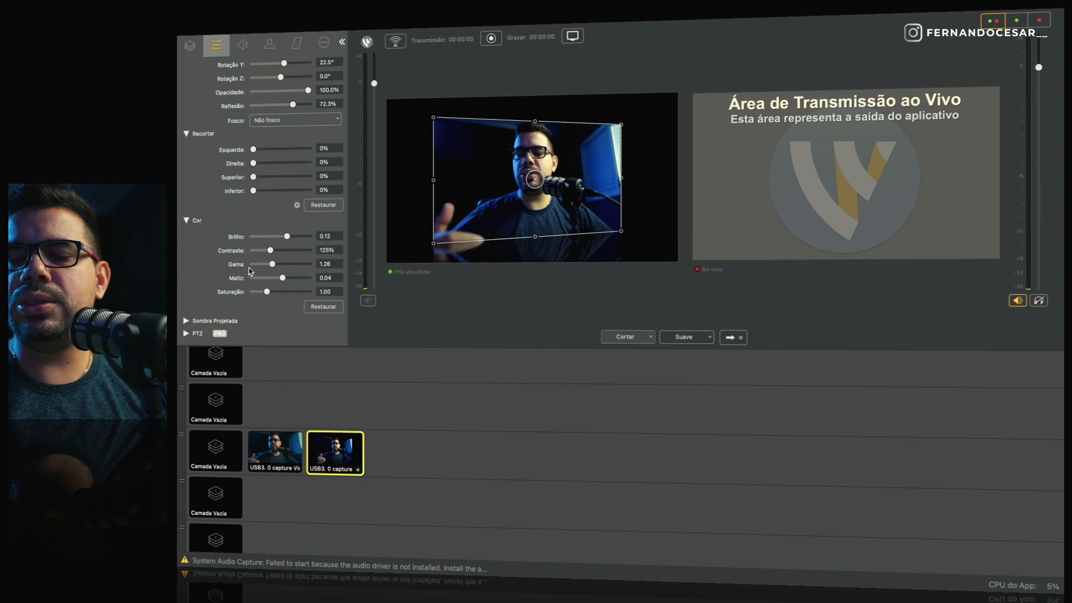
Step: Examine the video layer's drop shadow settings and its audio properties
click(187, 322)
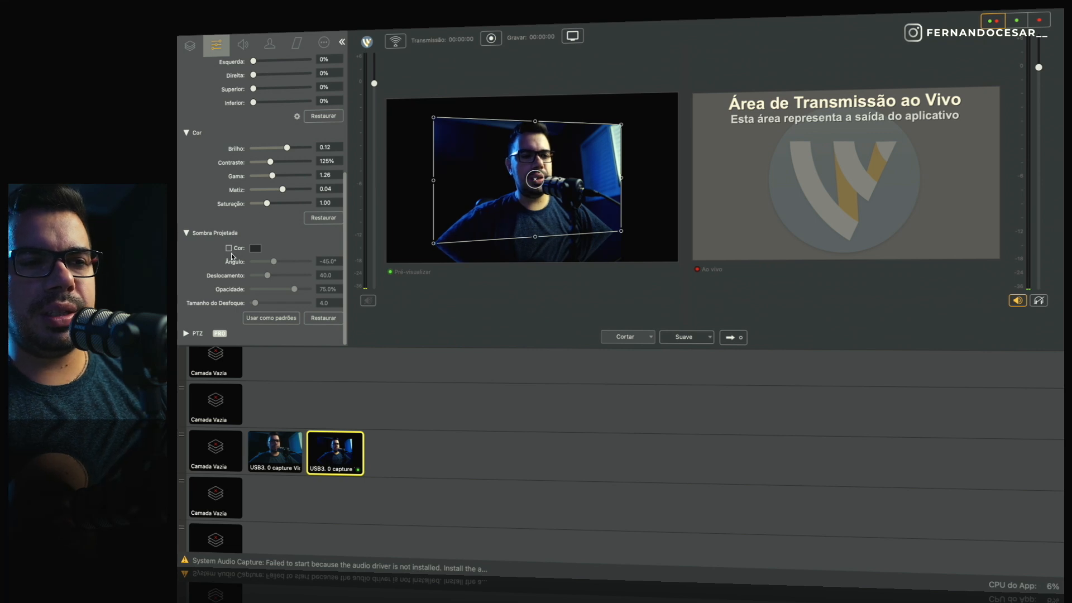
scroll(257, 270, down, 1)
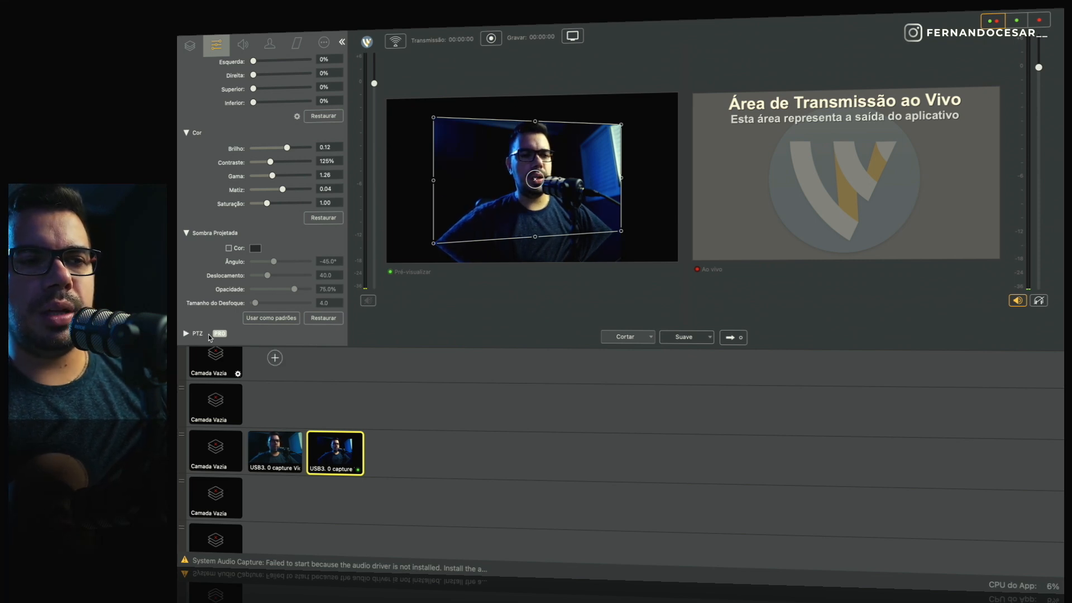
scroll(255, 290, up, 3)
scroll(259, 277, down, 3)
scroll(268, 267, up, 5)
scroll(275, 264, up, 2)
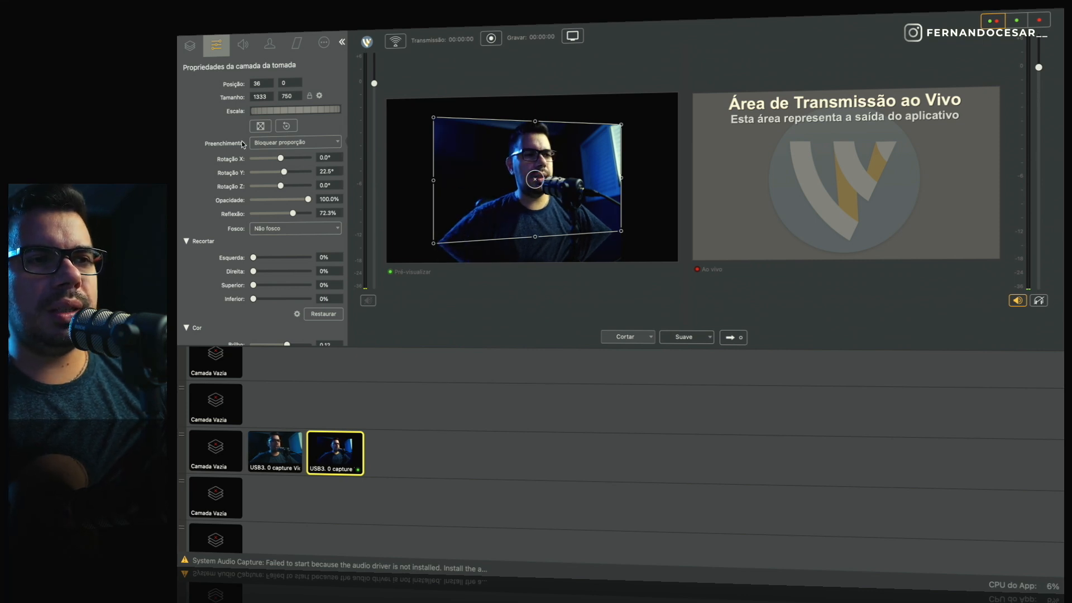
click(243, 49)
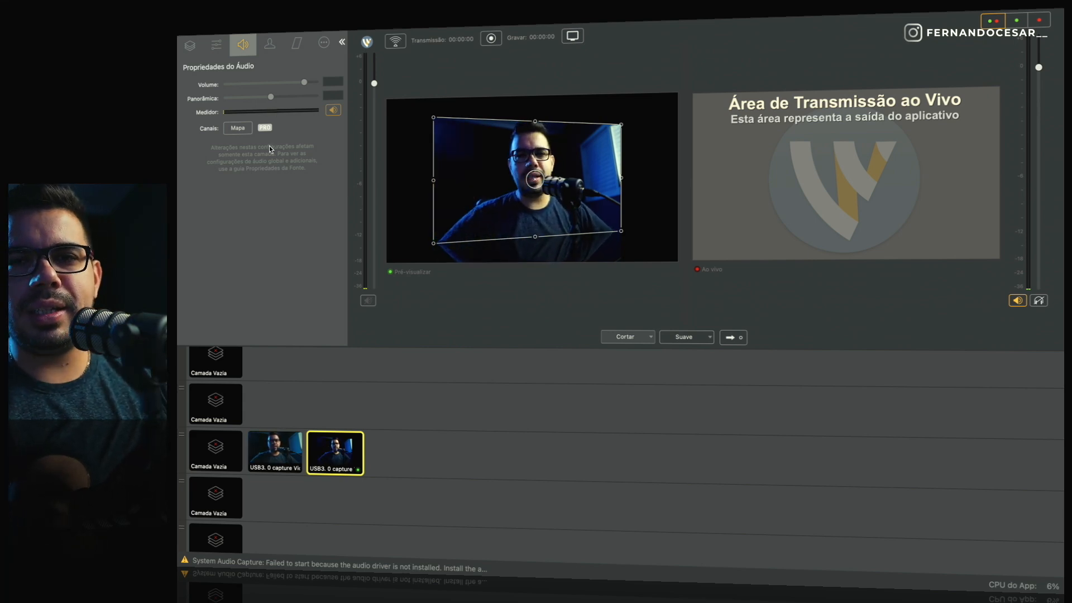
Step: Try the chroma key on the video layer with a key colour sampled from its dark background, and disable it again
click(270, 43)
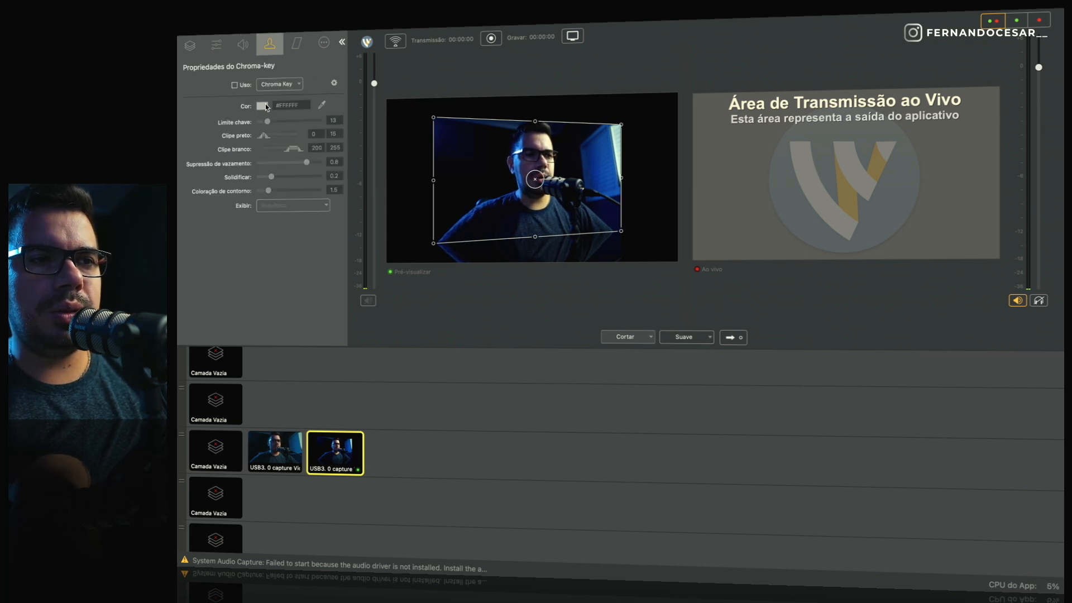
click(235, 86)
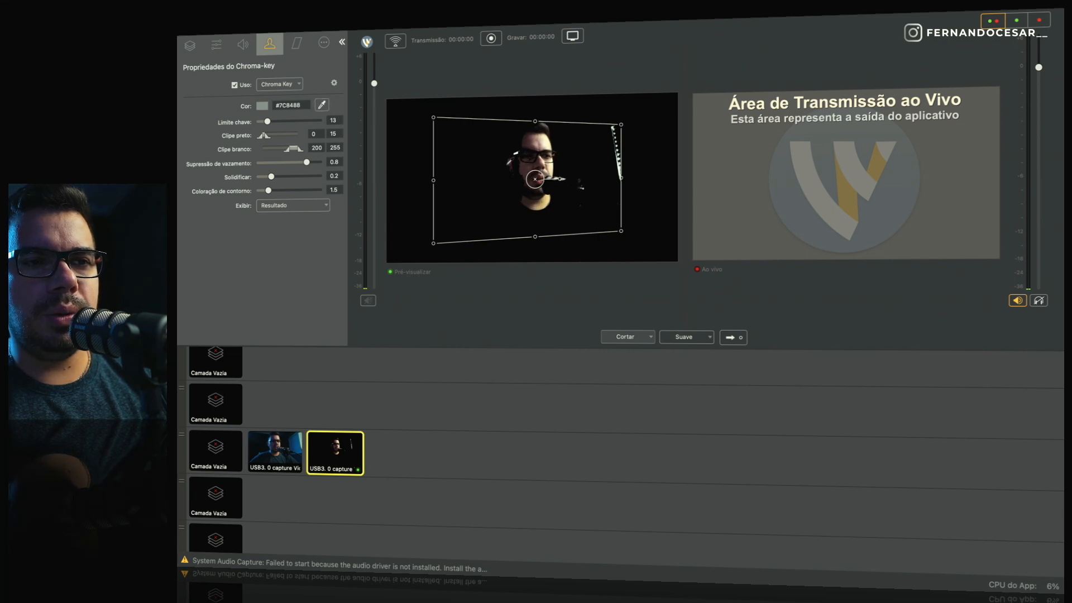
click(465, 172)
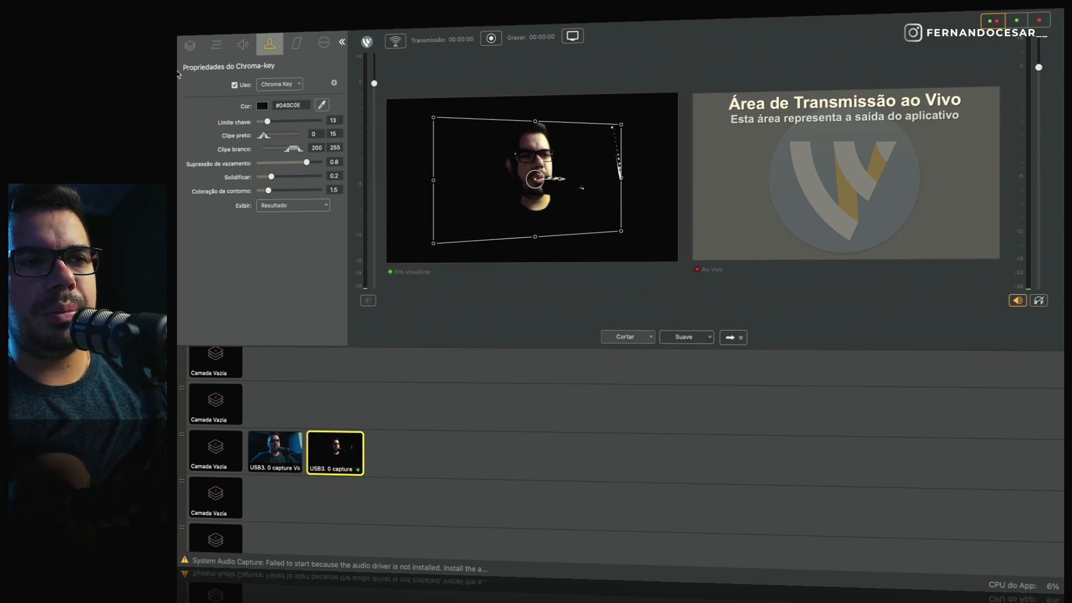
click(234, 85)
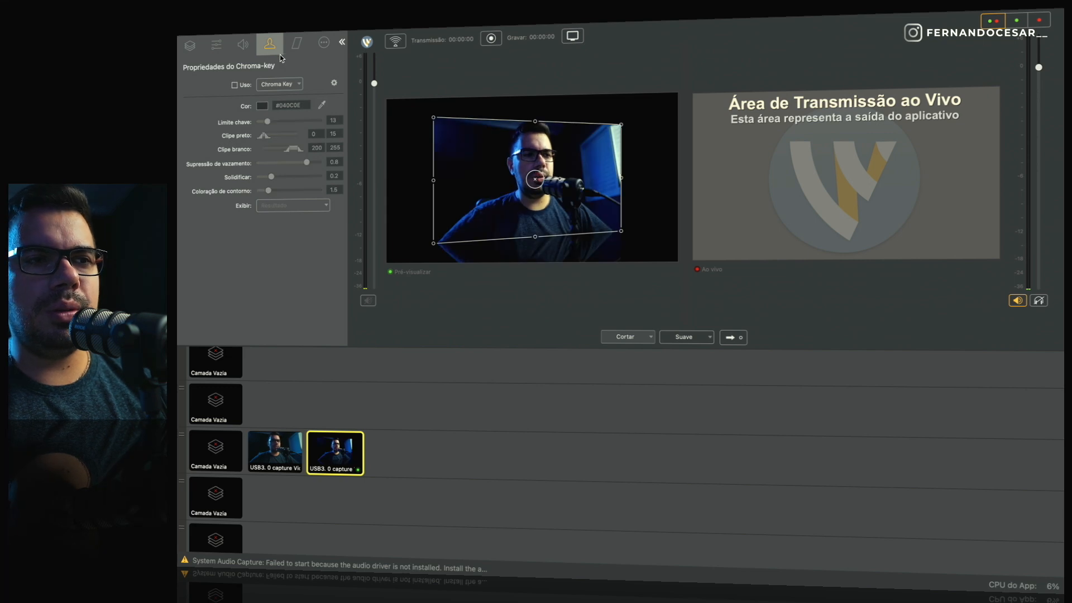
Step: Review the smooth transition properties and the capture device's available video formats and frame rates
click(295, 45)
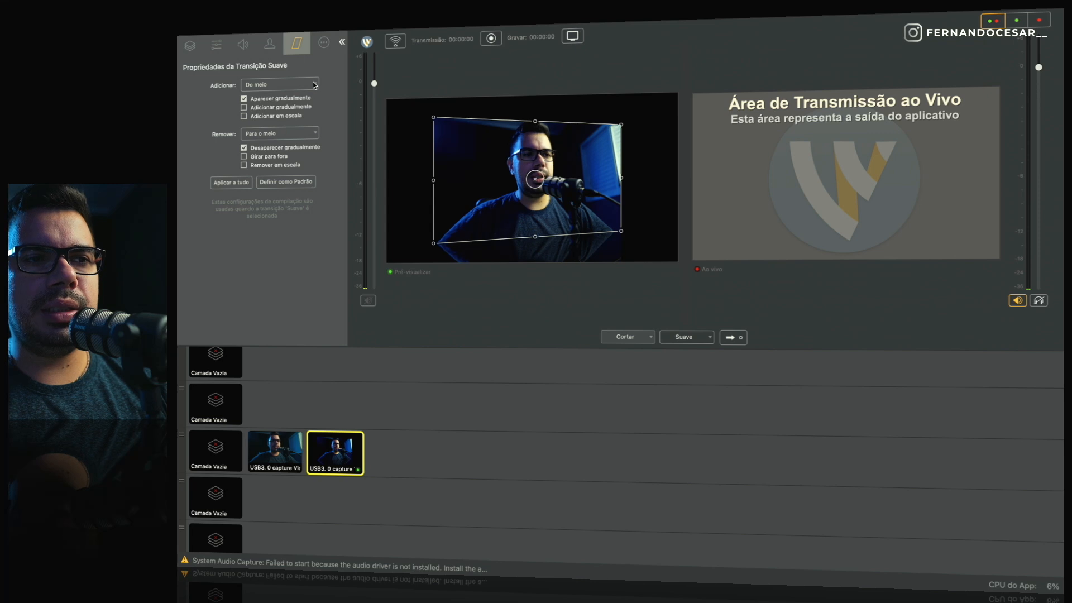
click(324, 42)
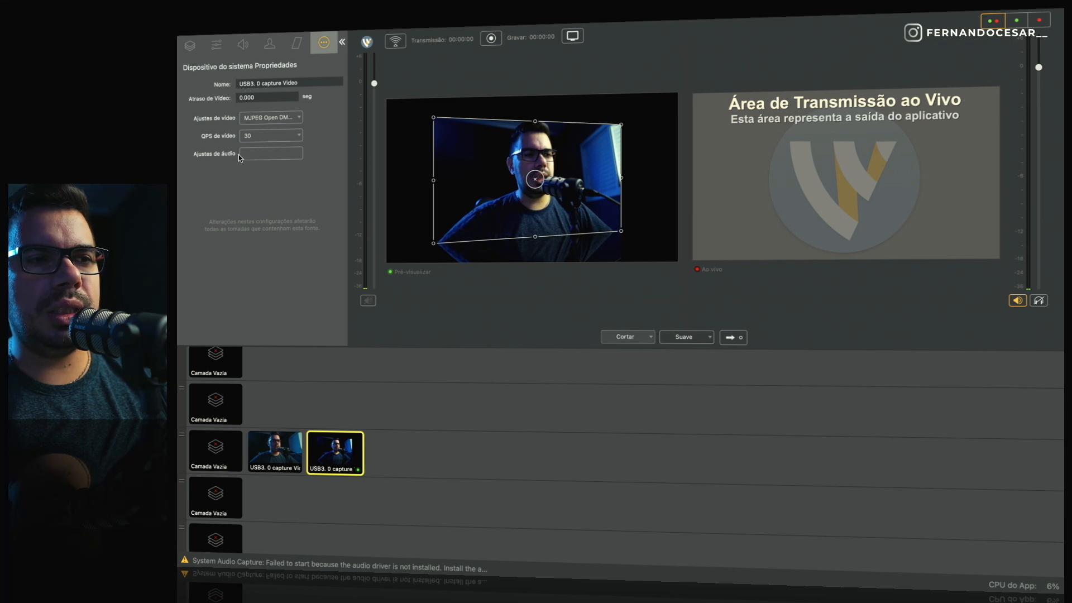
click(299, 119)
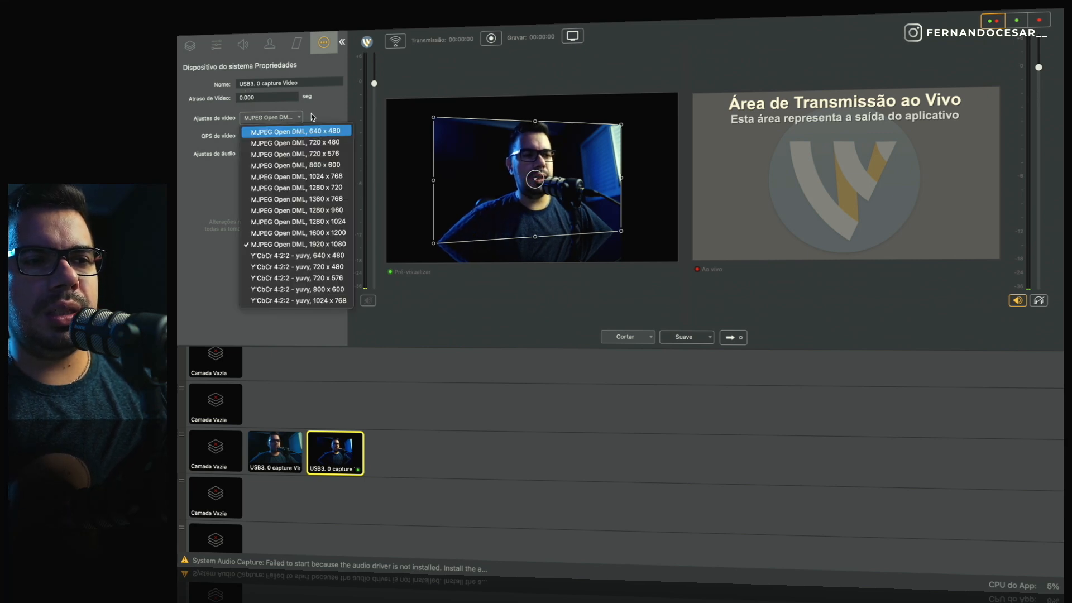
click(310, 114)
click(298, 135)
click(301, 183)
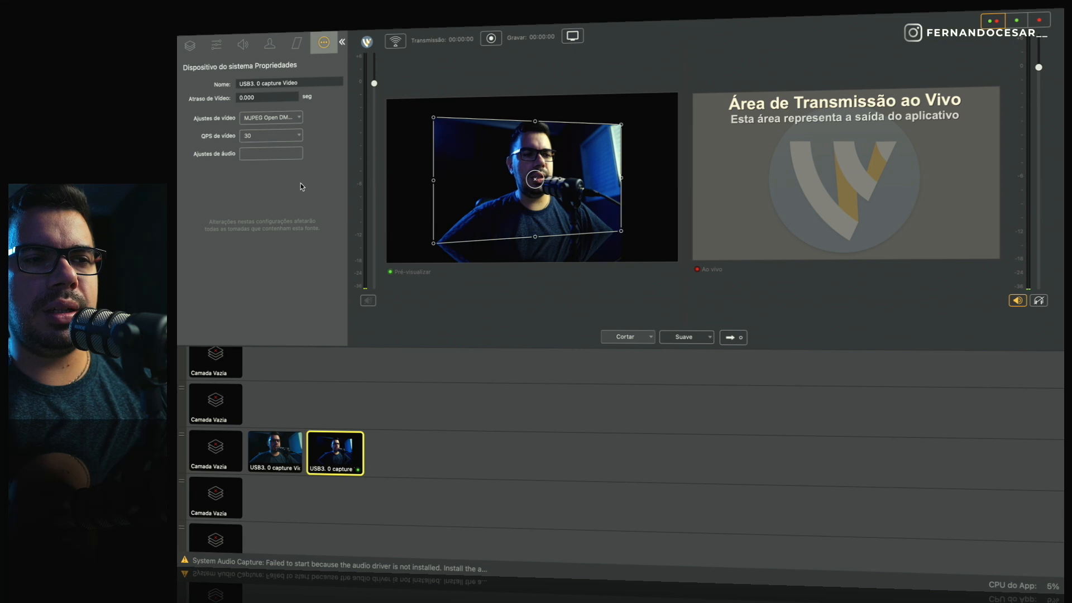
Step: Start adding a media file from disk as a new layer in the second camera shot
click(181, 44)
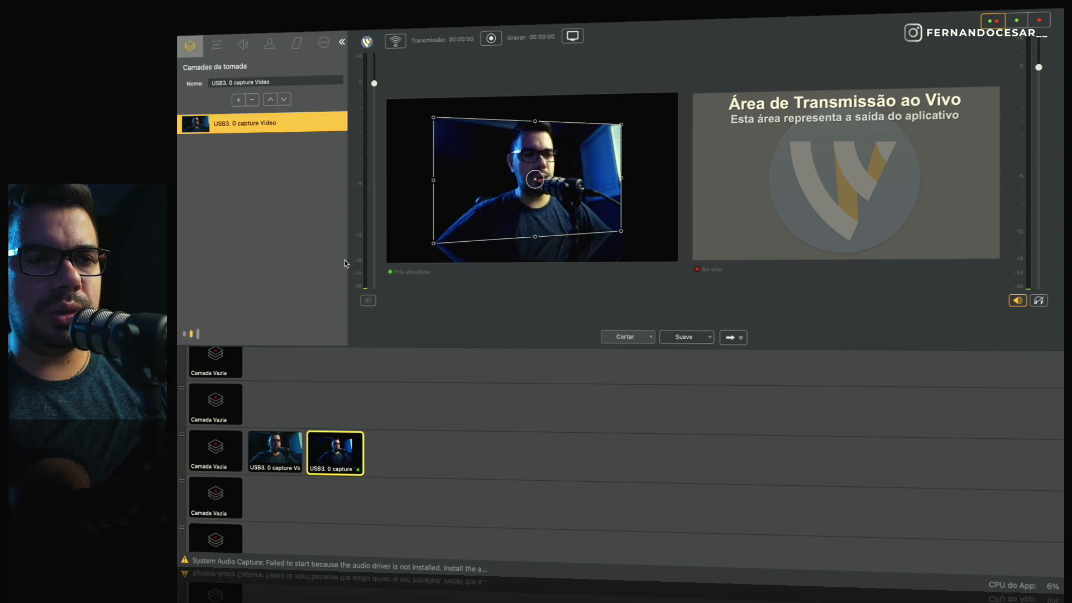
click(236, 213)
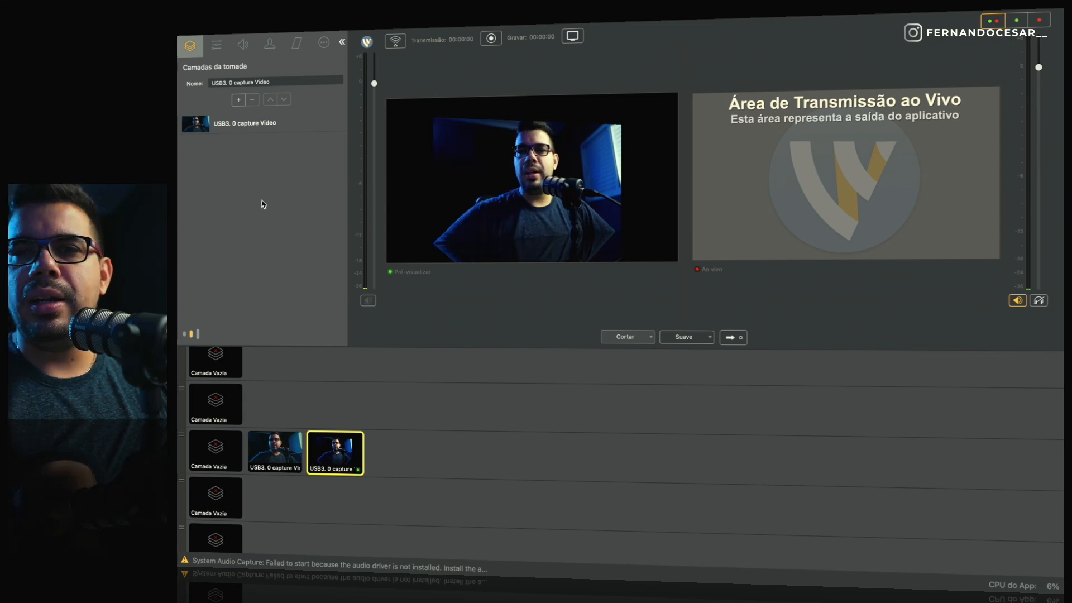
click(240, 100)
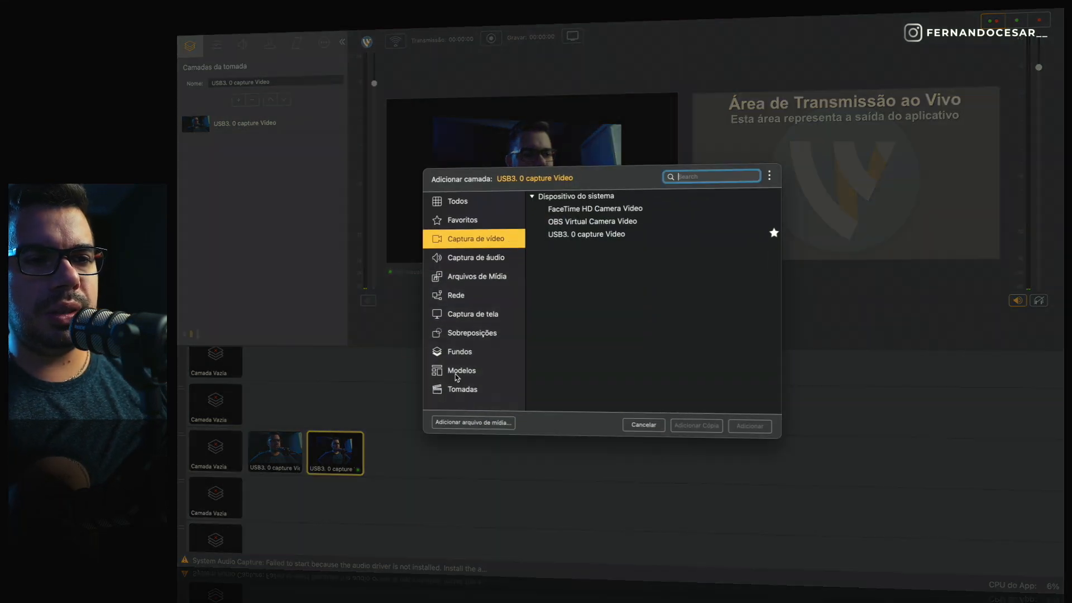
click(472, 357)
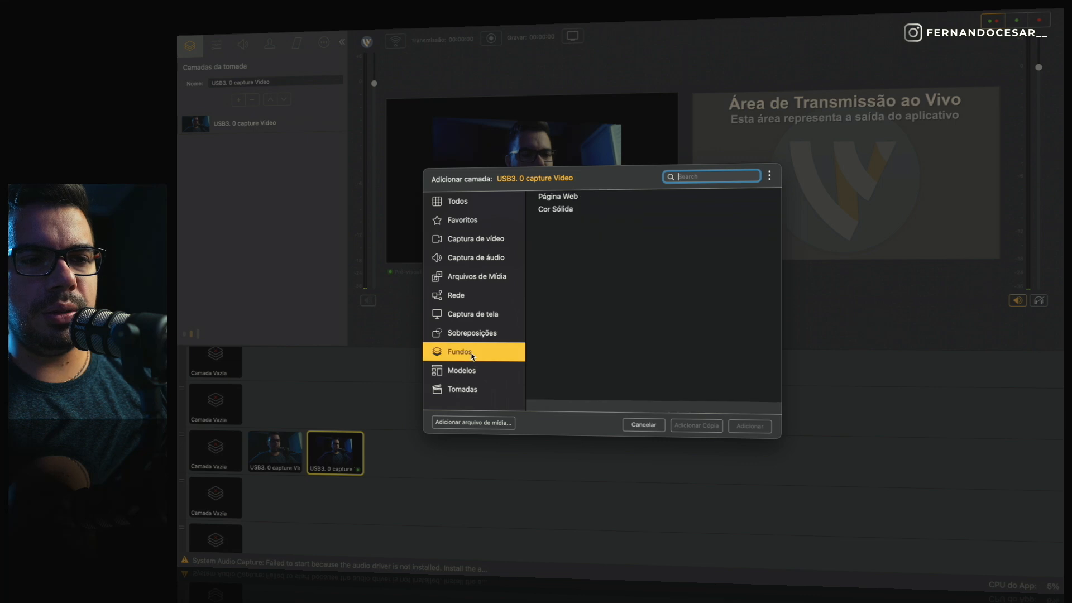
click(566, 210)
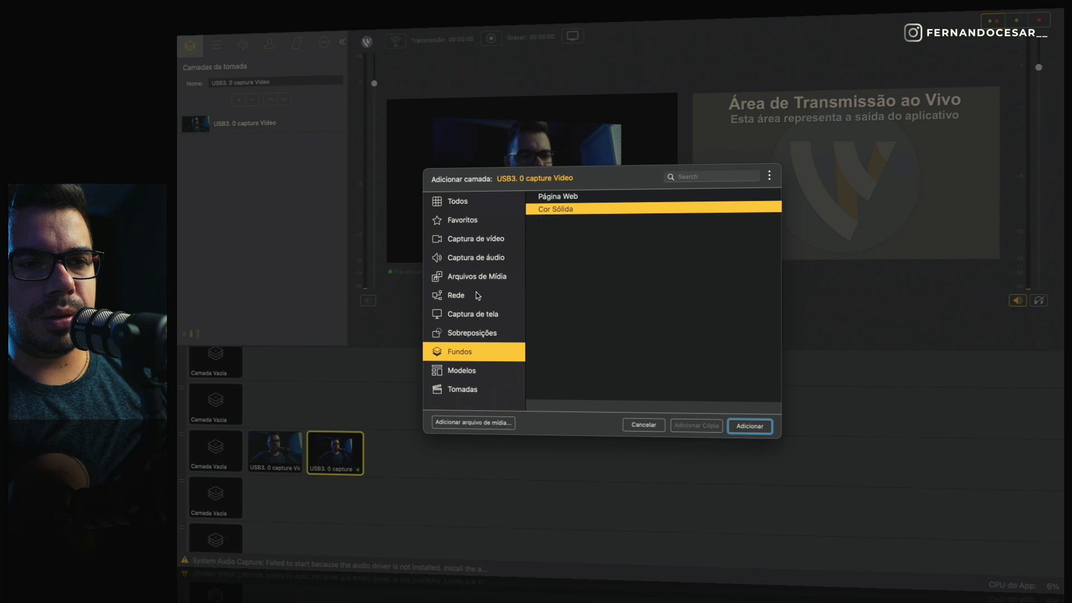
click(483, 283)
click(565, 210)
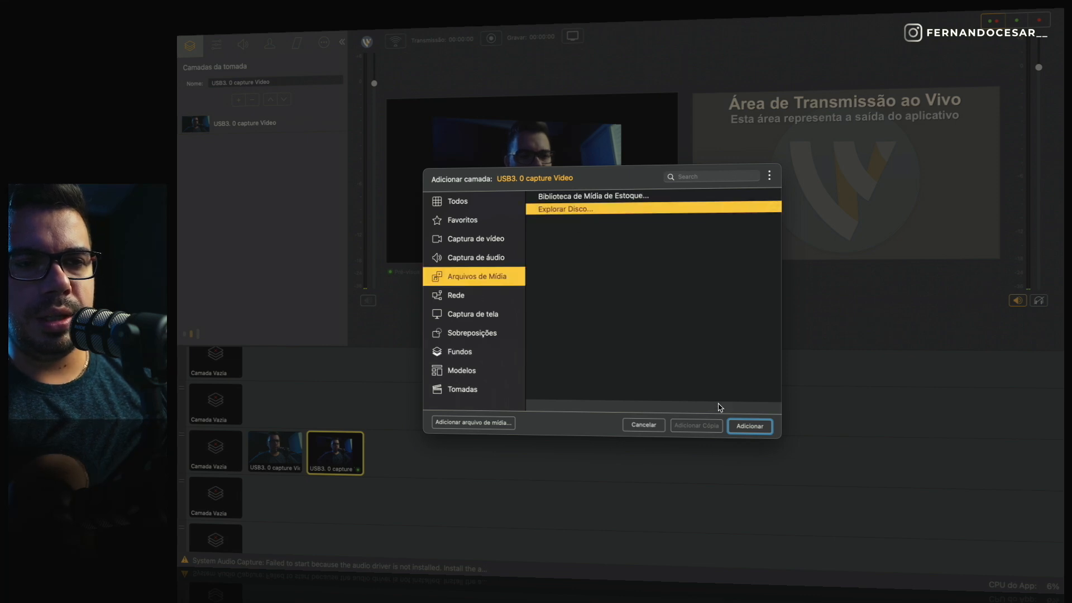
click(747, 429)
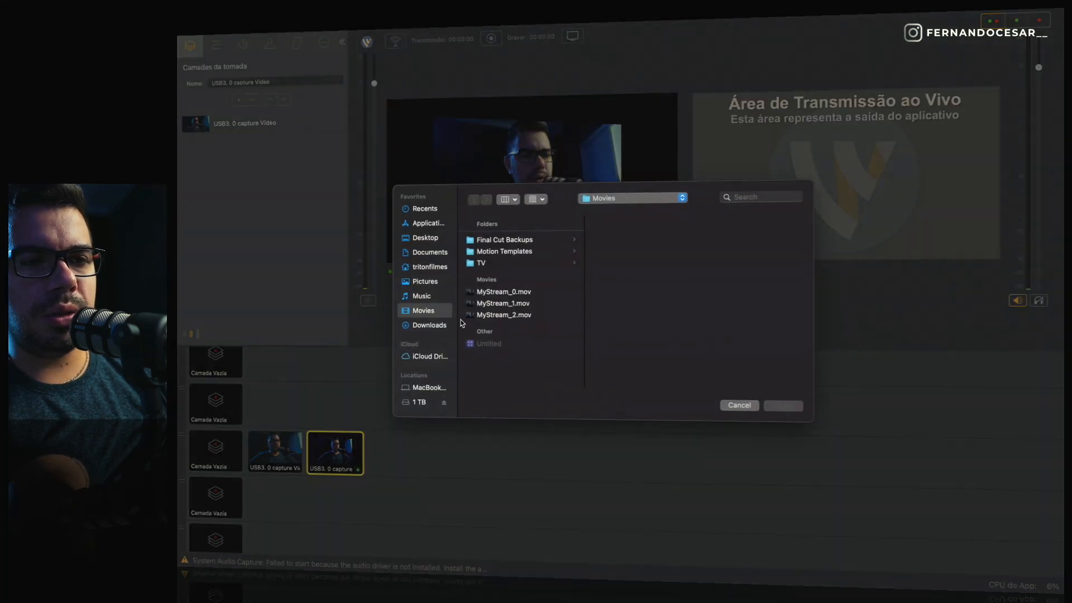
Step: Insert noire.jpg from the Downloads folder as the new layer
click(429, 326)
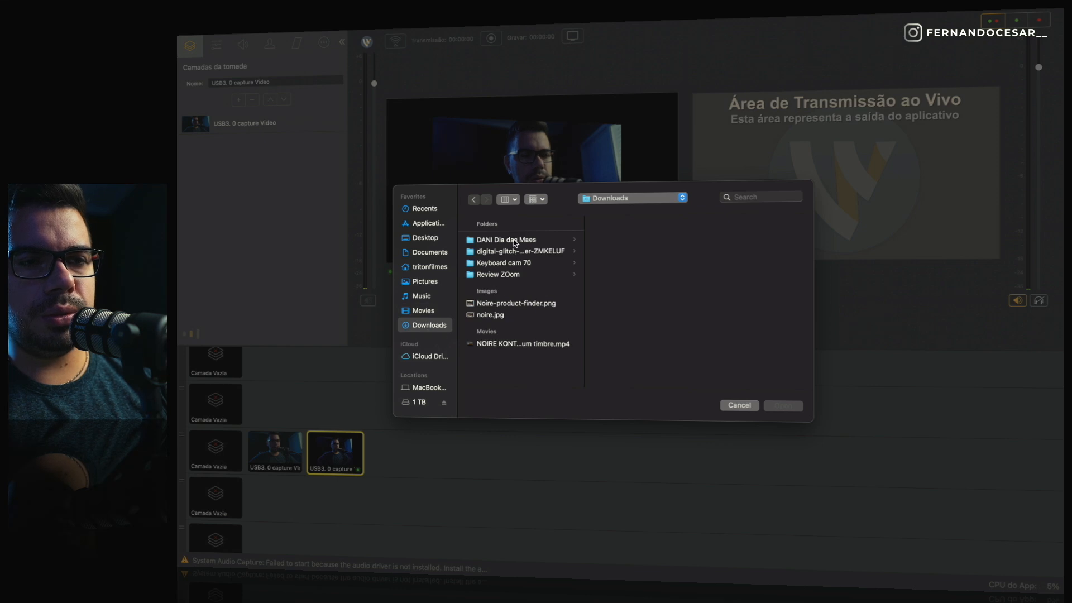
click(515, 241)
click(491, 316)
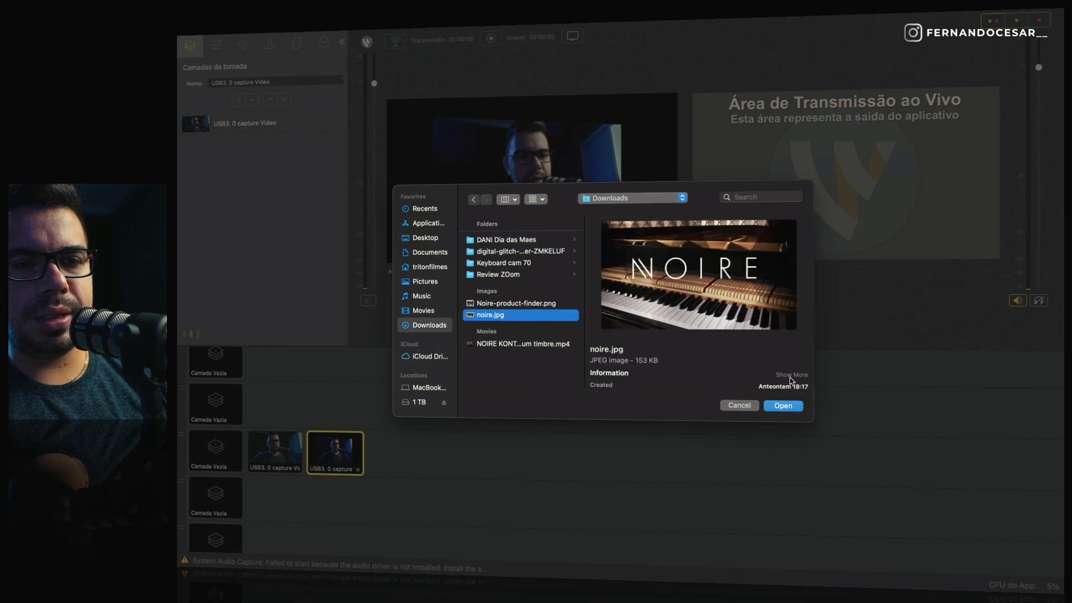
click(523, 303)
click(510, 314)
click(777, 410)
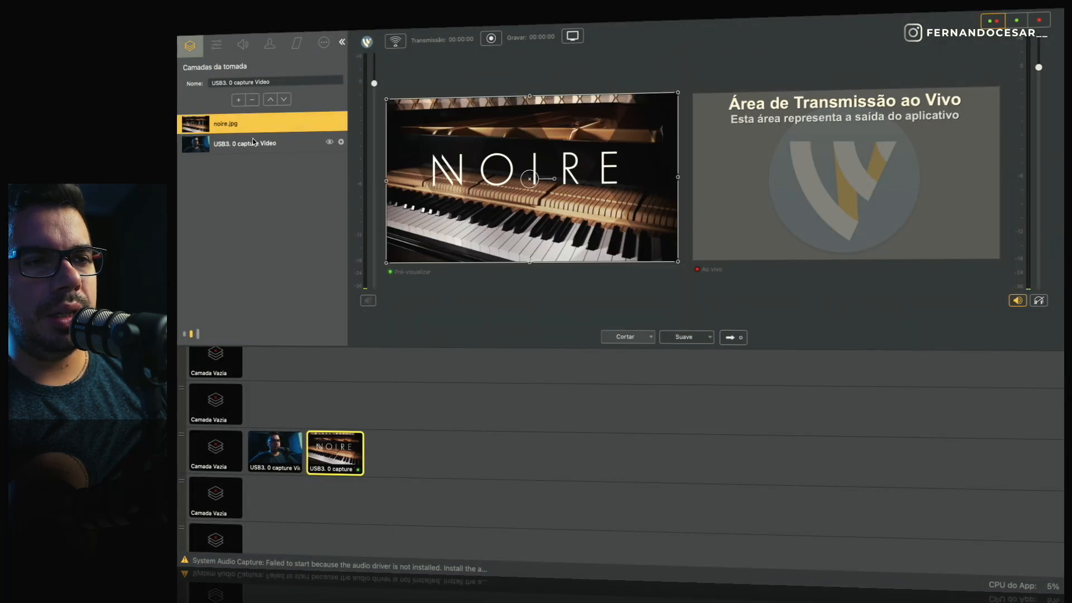
Step: Move the noire.jpg layer below the camera video and reduce its opacity to 23.2%
click(279, 101)
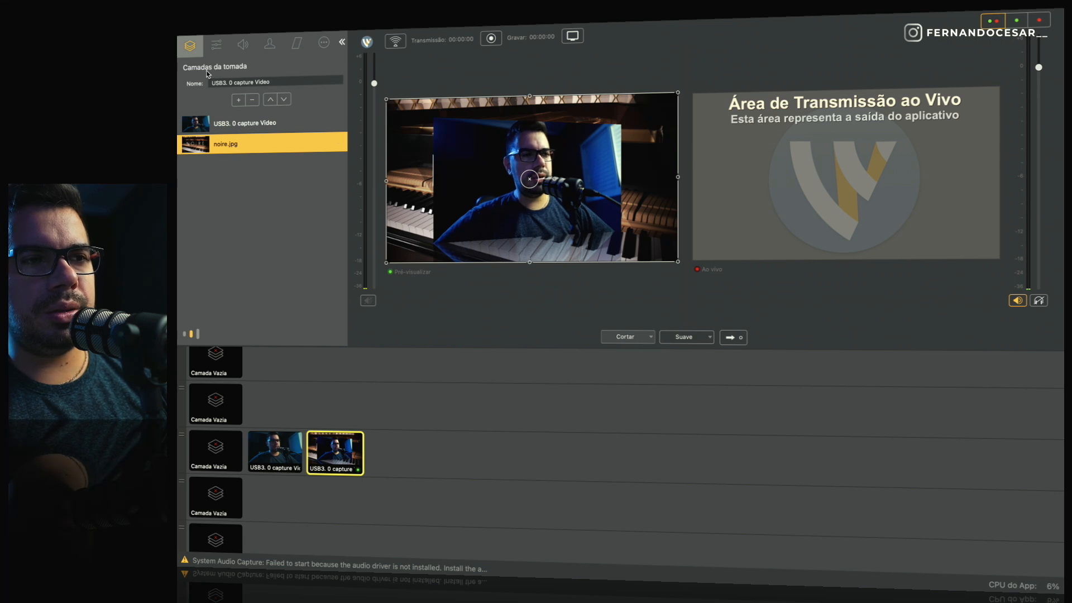
click(216, 46)
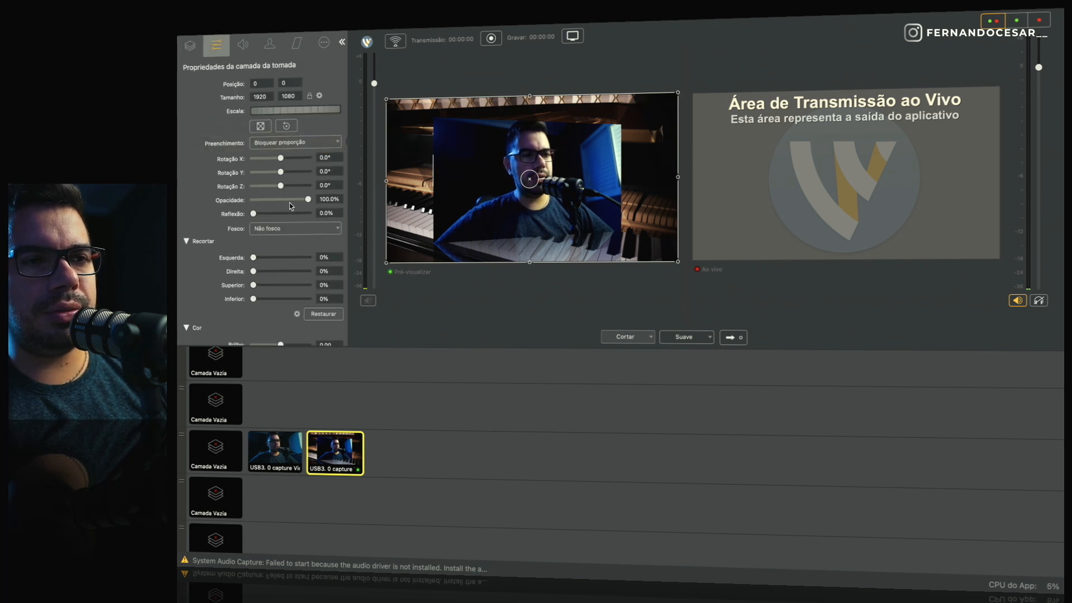
drag(276, 202, 266, 202)
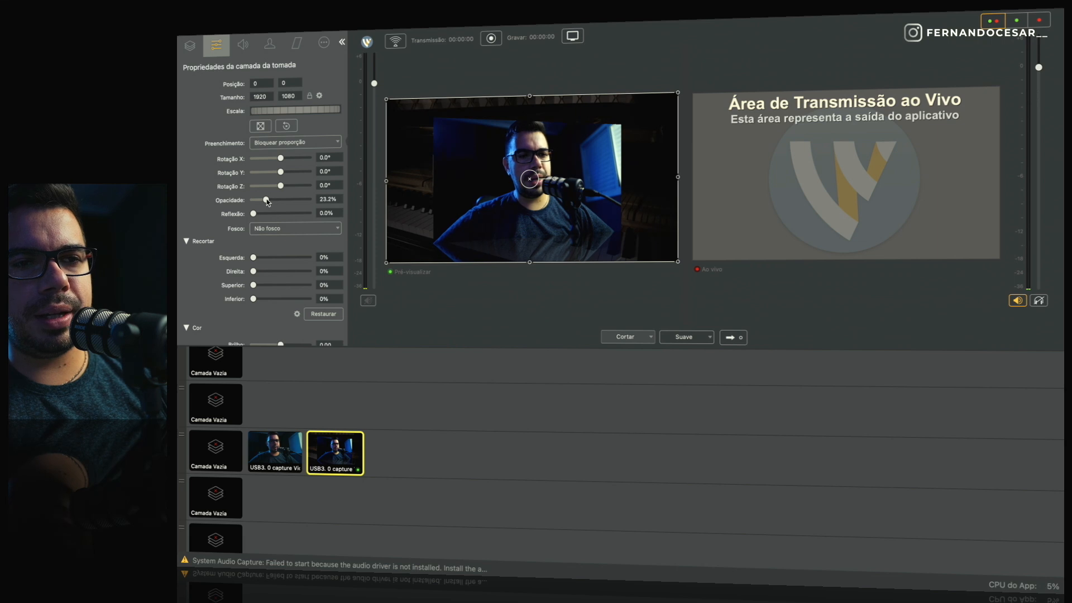
click(190, 45)
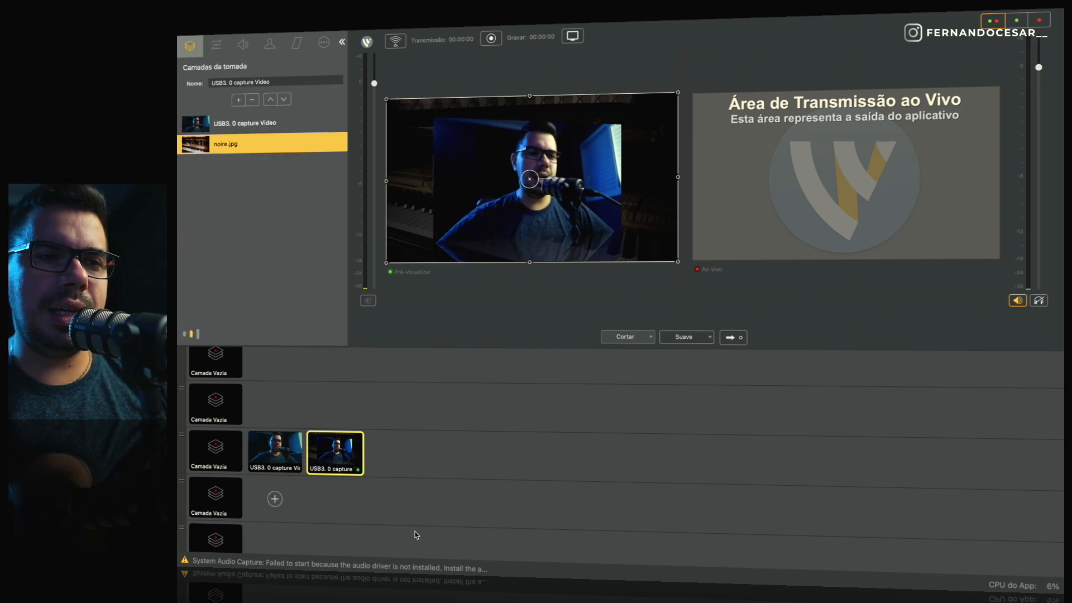
Step: Compare the two camera shots in the preview, ending on the one with the piano background
click(283, 459)
click(312, 457)
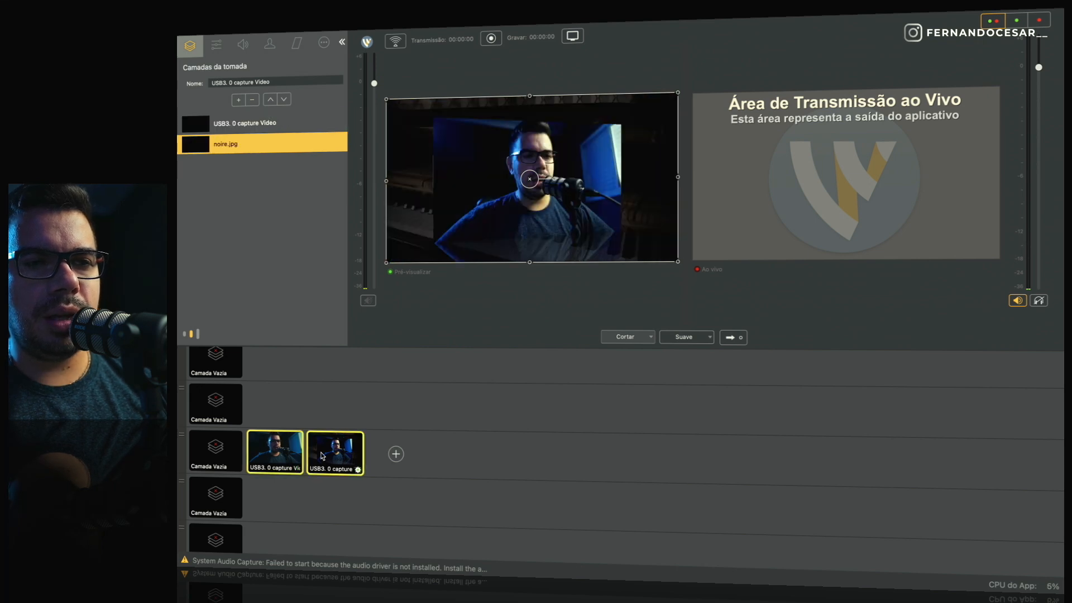
click(296, 455)
click(326, 453)
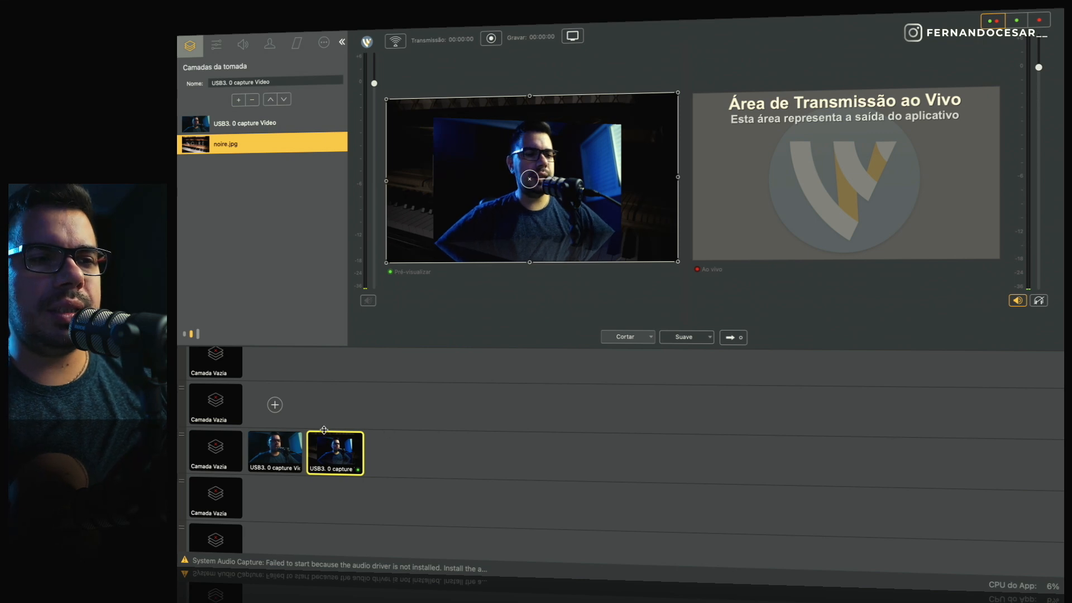
Step: Add the presenter's "Marca dagua" watermark PNG from the FCPX XML folder in iCloud Drive as a shot in Camada principal 2
click(281, 405)
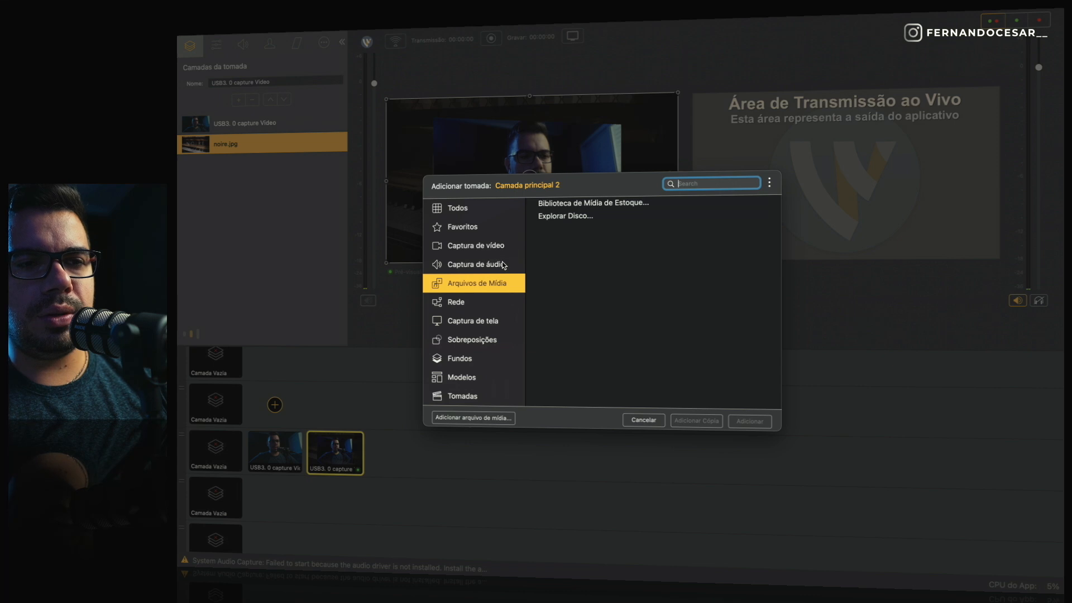
click(575, 207)
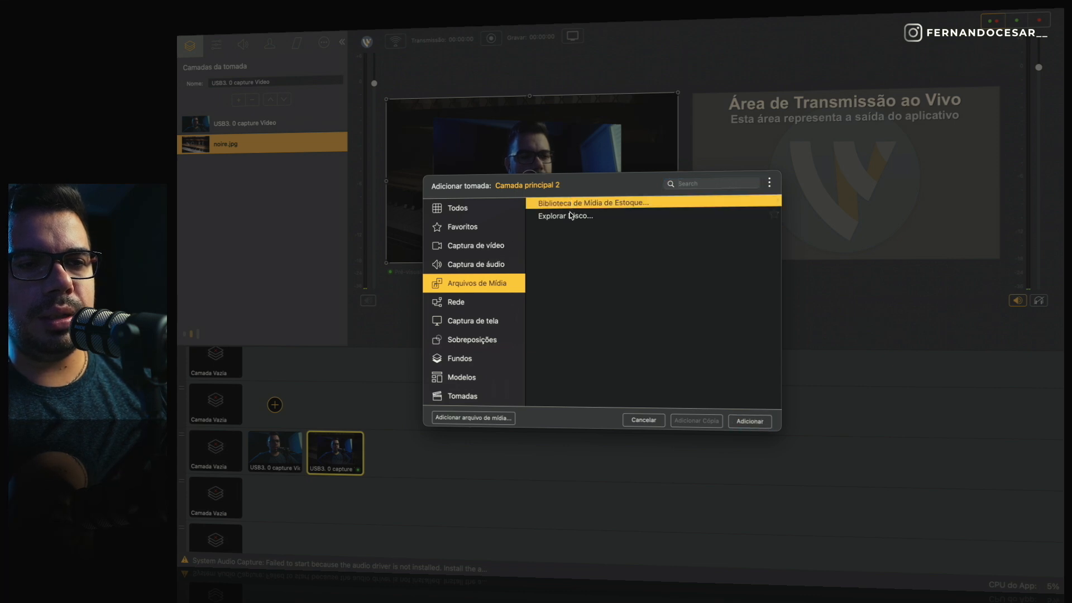
click(571, 216)
click(763, 426)
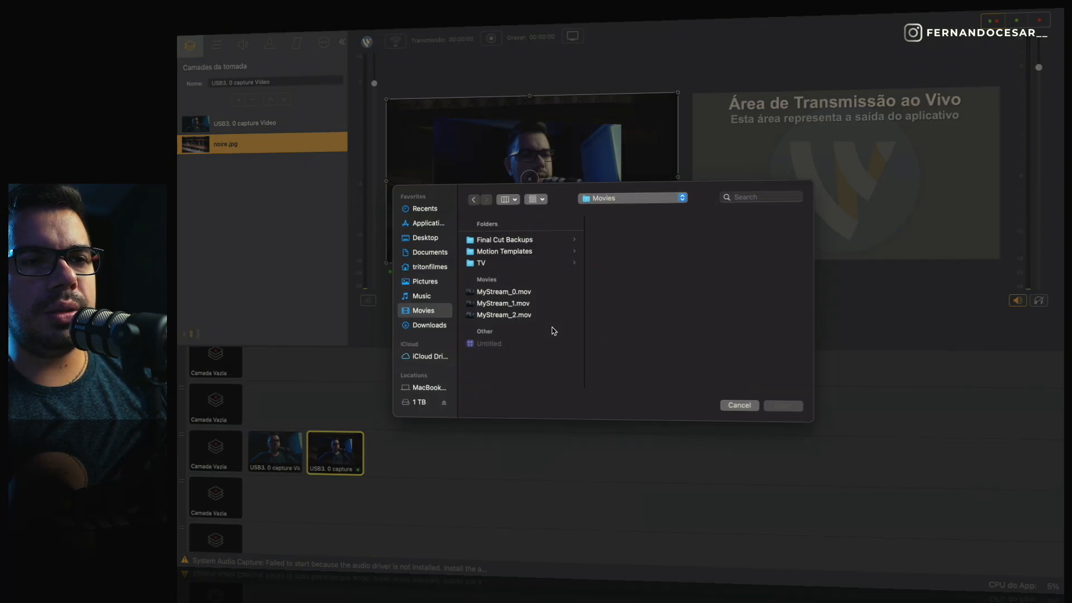
click(426, 283)
click(431, 265)
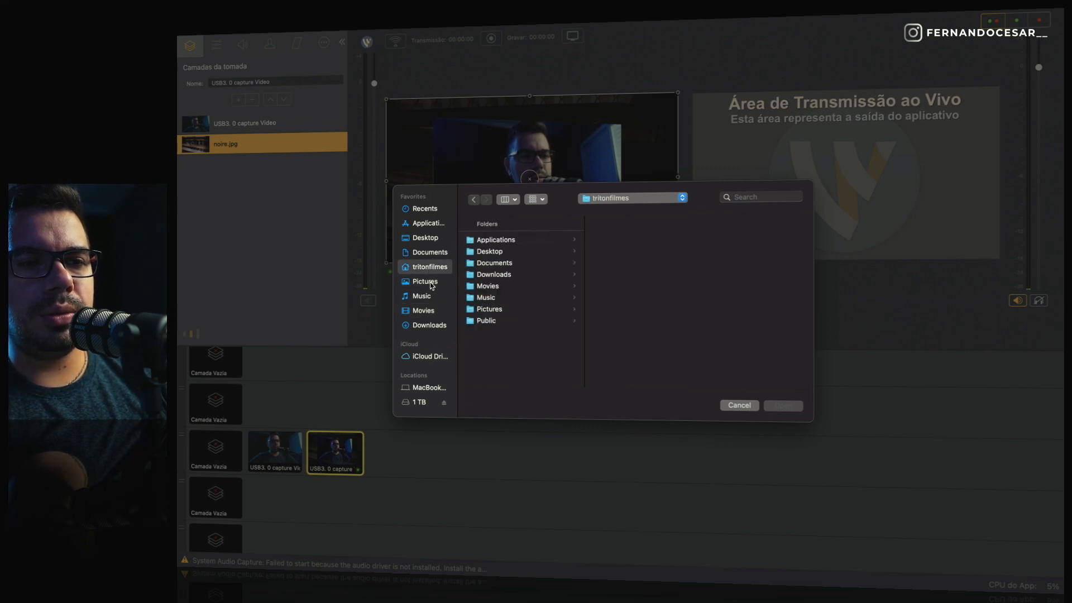
click(432, 284)
click(431, 268)
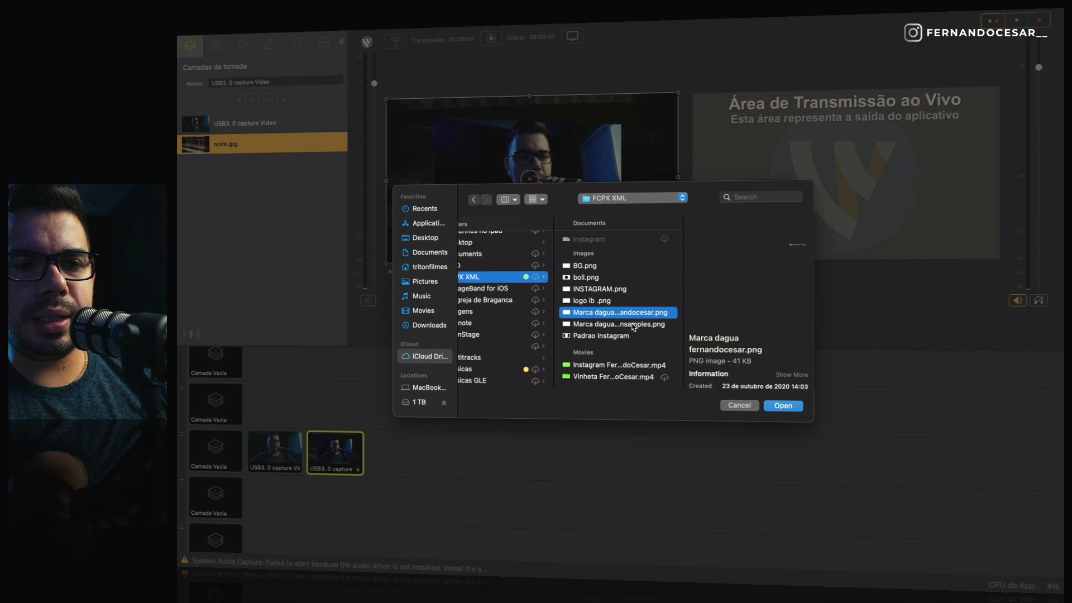
click(801, 406)
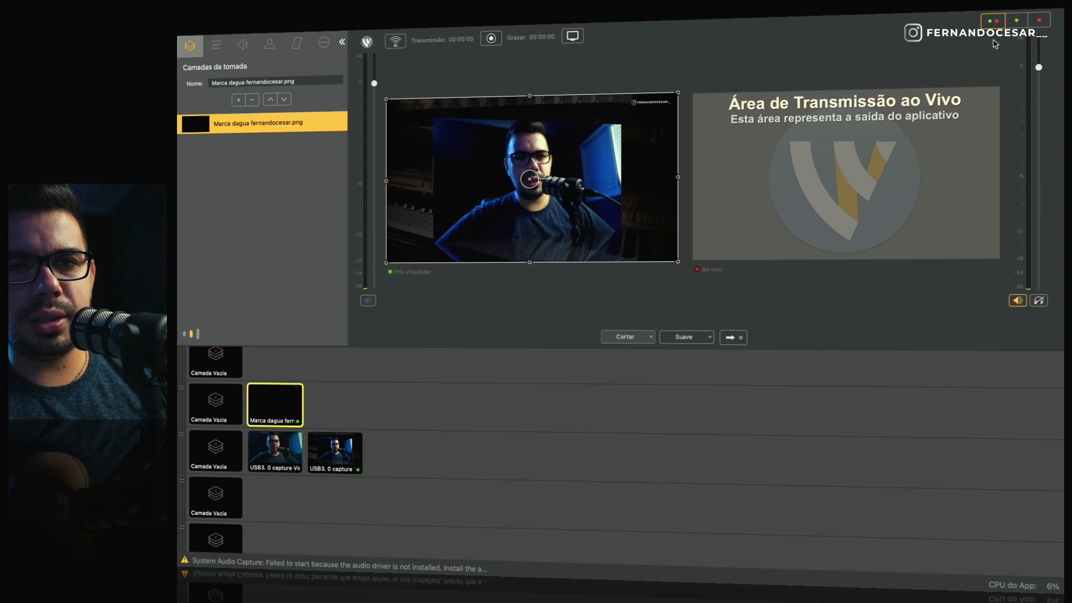
Step: Show only the live output and toggle the watermark shot off and on, leaving it on
click(1018, 23)
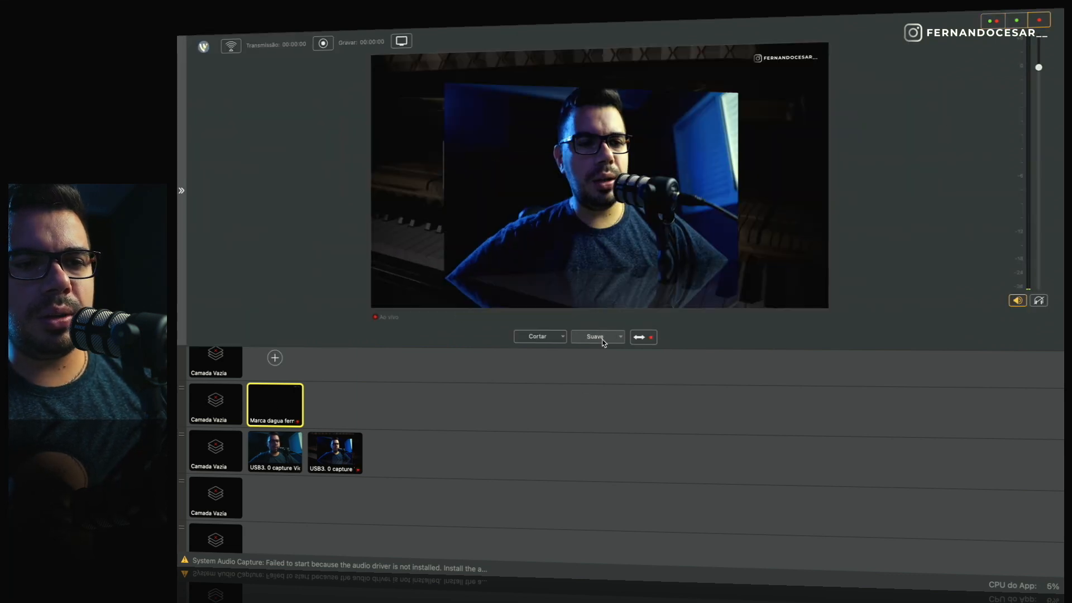
click(229, 403)
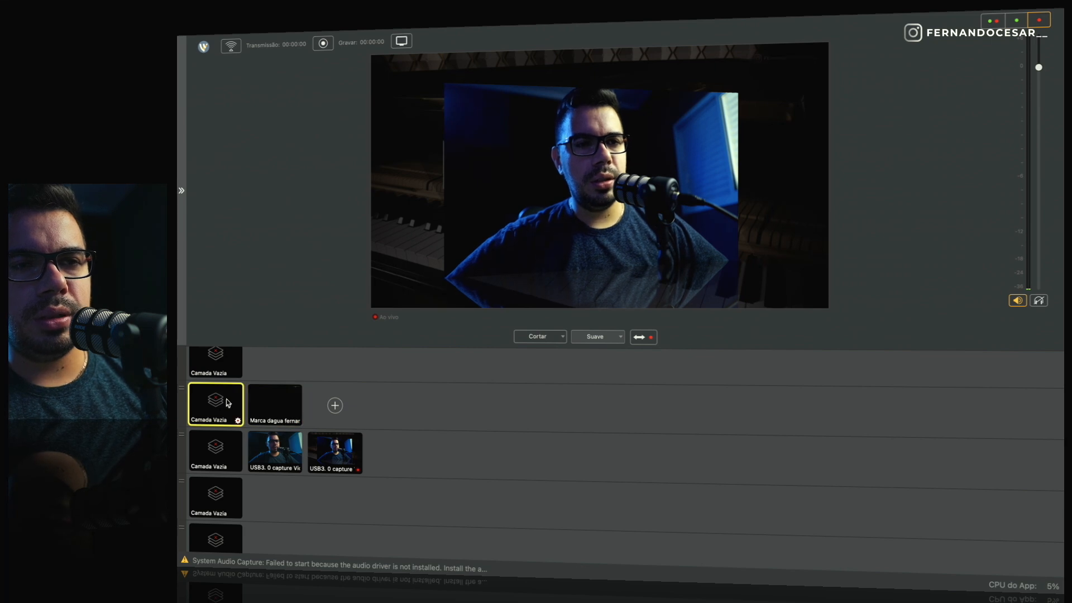
click(272, 403)
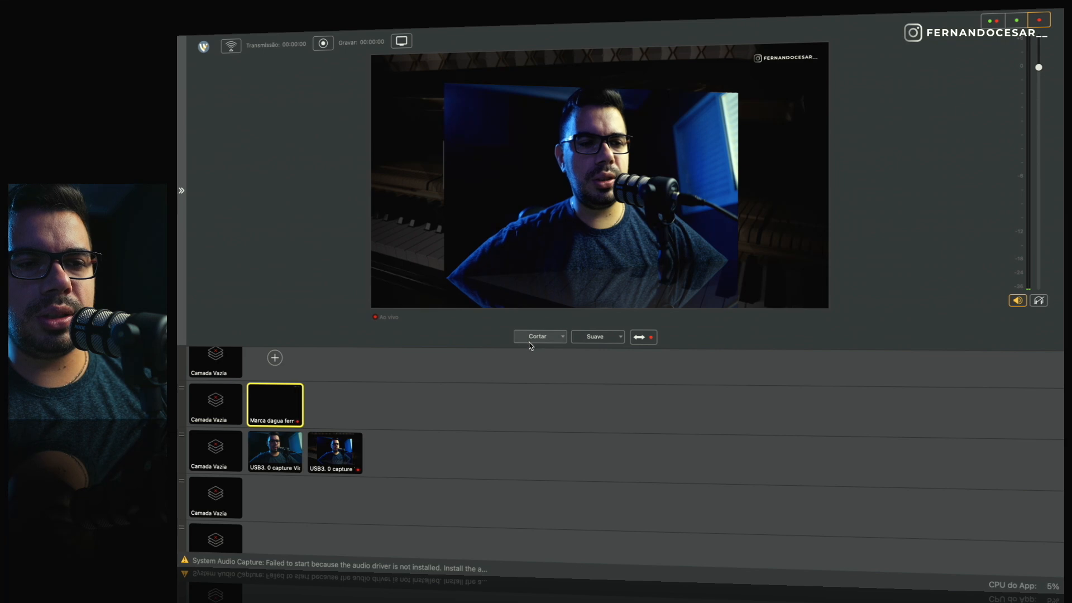
click(221, 402)
click(208, 403)
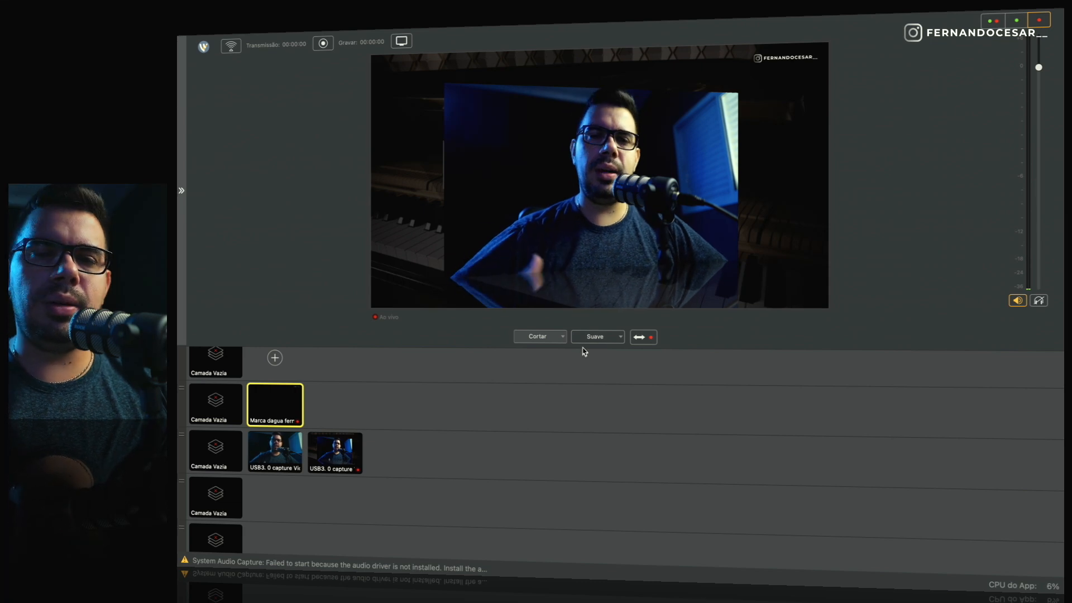
Step: Check the Suave transition's choices and switch the live output to the full-frame camera shot and back to the piano scene with it
click(623, 338)
click(761, 391)
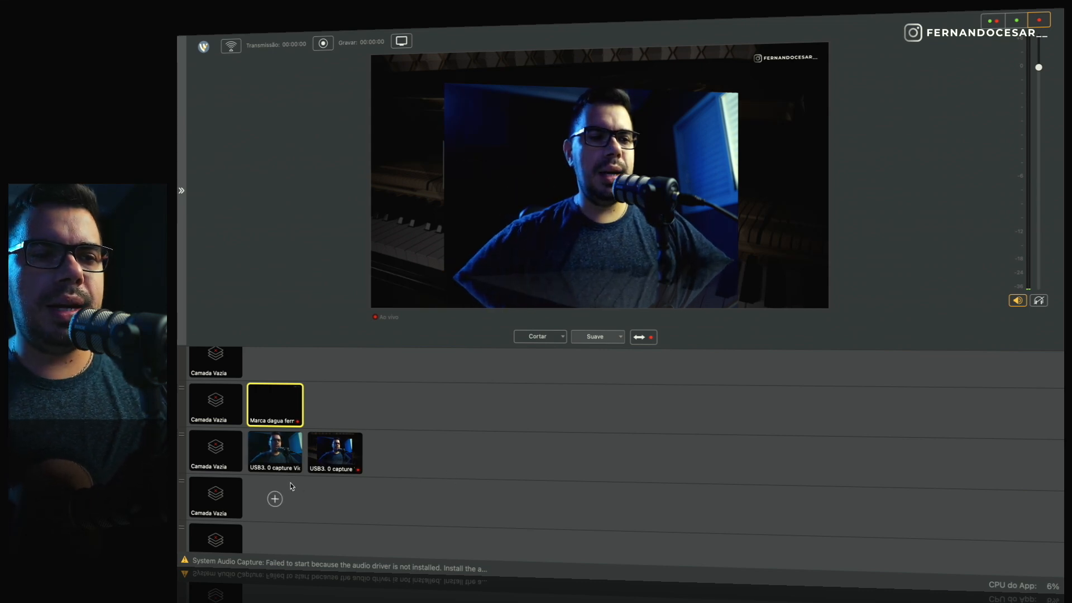
click(289, 462)
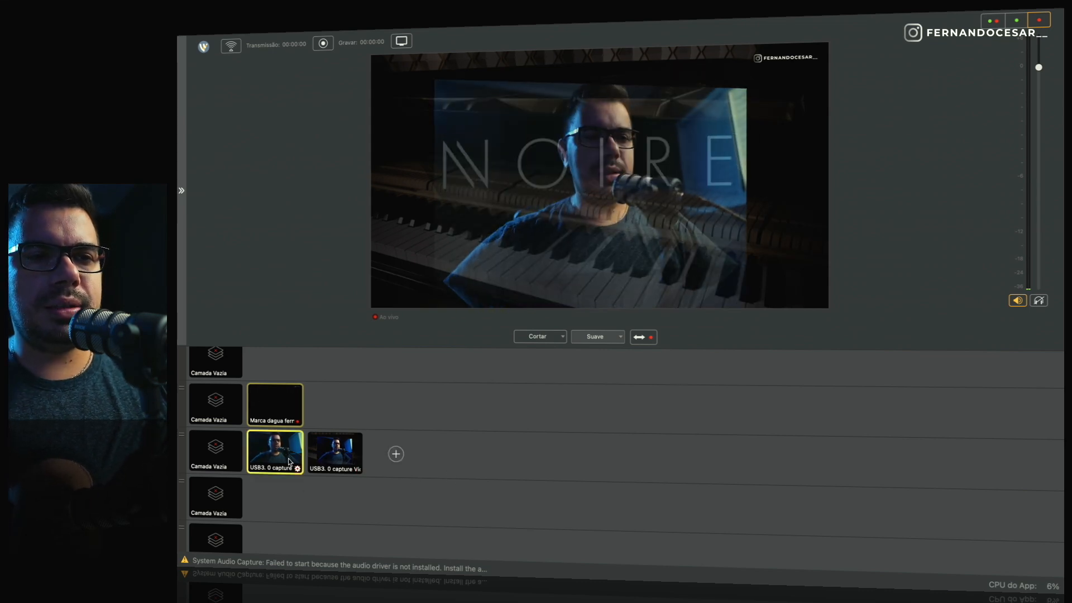
click(335, 455)
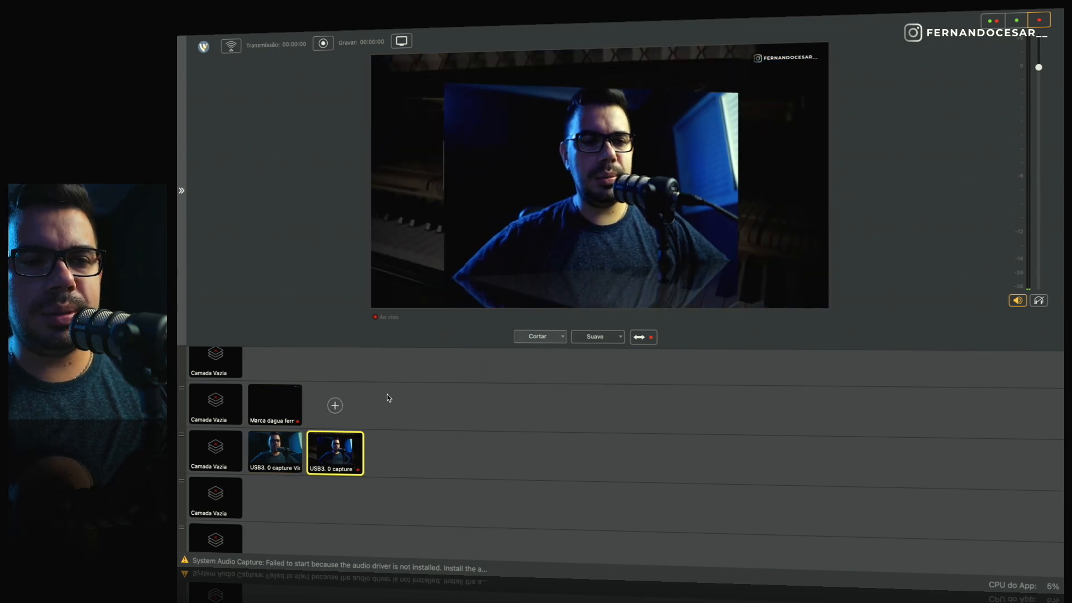
Step: Switch the live output back and forth between the two camera shots with the Cortar transition, ending on the piano scene
click(293, 447)
click(326, 449)
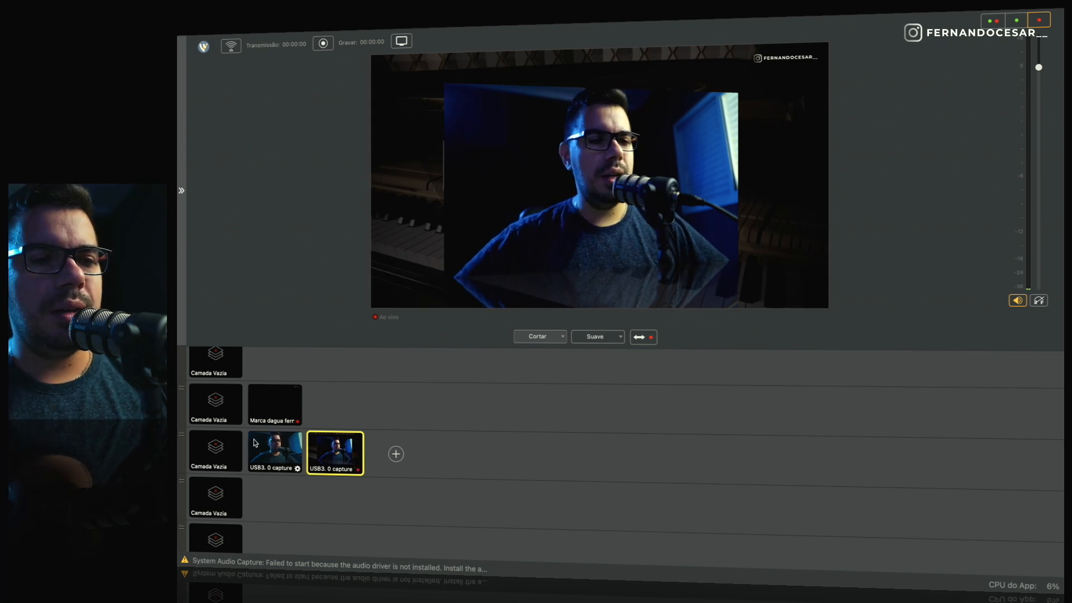
click(275, 450)
click(329, 453)
click(282, 453)
click(321, 457)
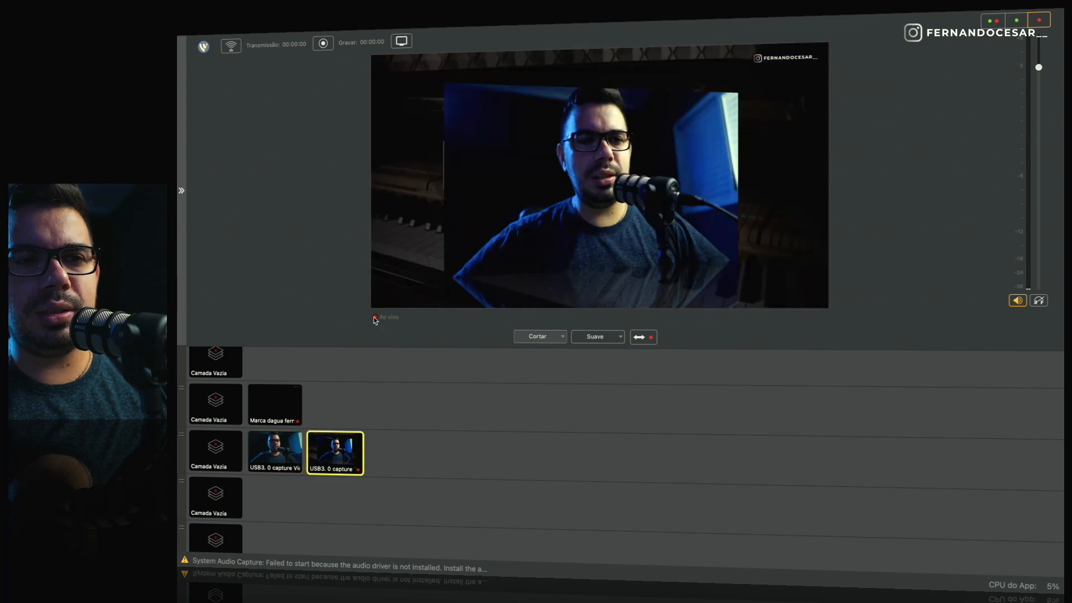
Step: Remove the watermark from the live output and put the full-frame camera shot on air
click(216, 403)
click(271, 455)
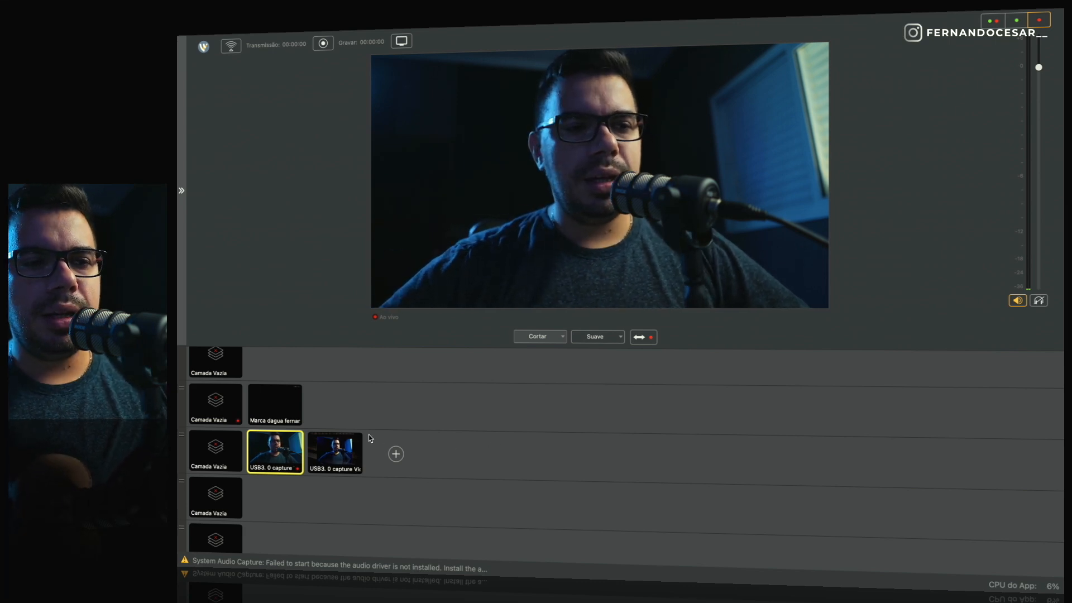
Step: Enlarge the camera shots' layer row and collapse the Camada principal 2 row above it
drag(510, 486, 547, 577)
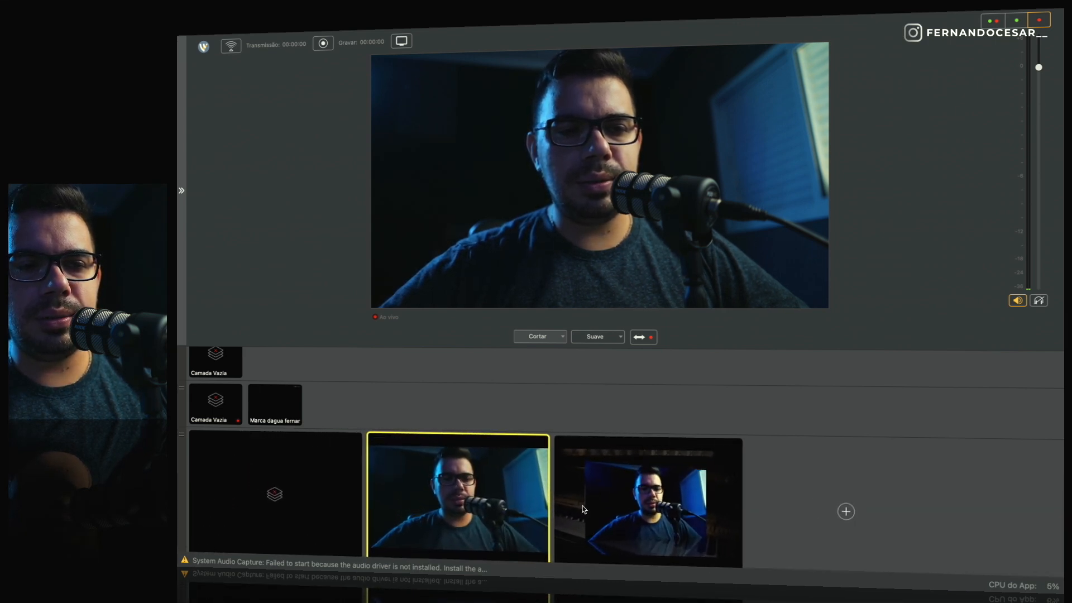
drag(610, 436, 611, 400)
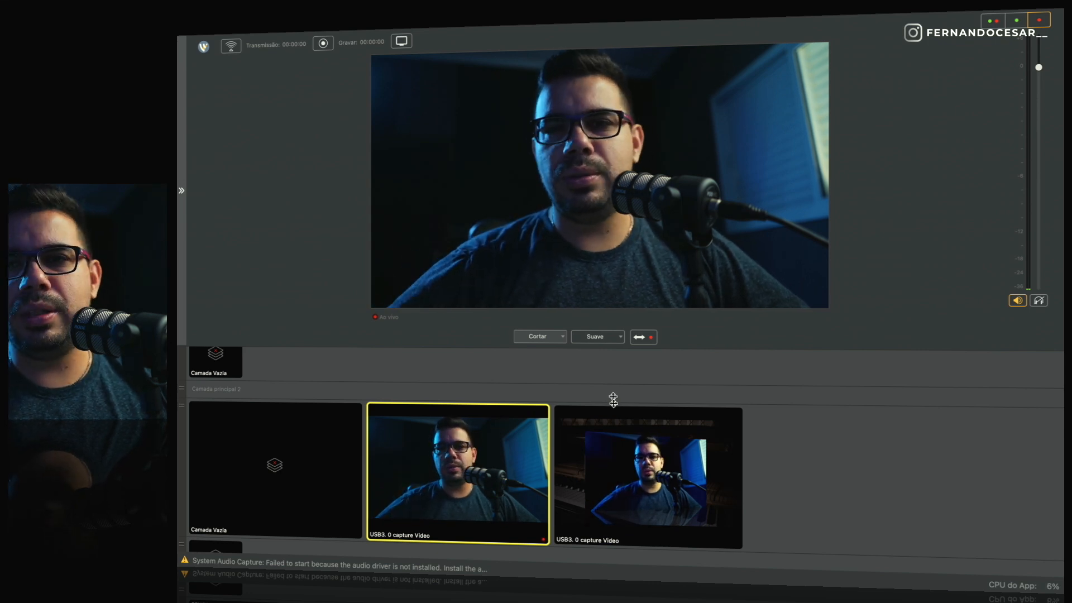
mouse_move(815, 486)
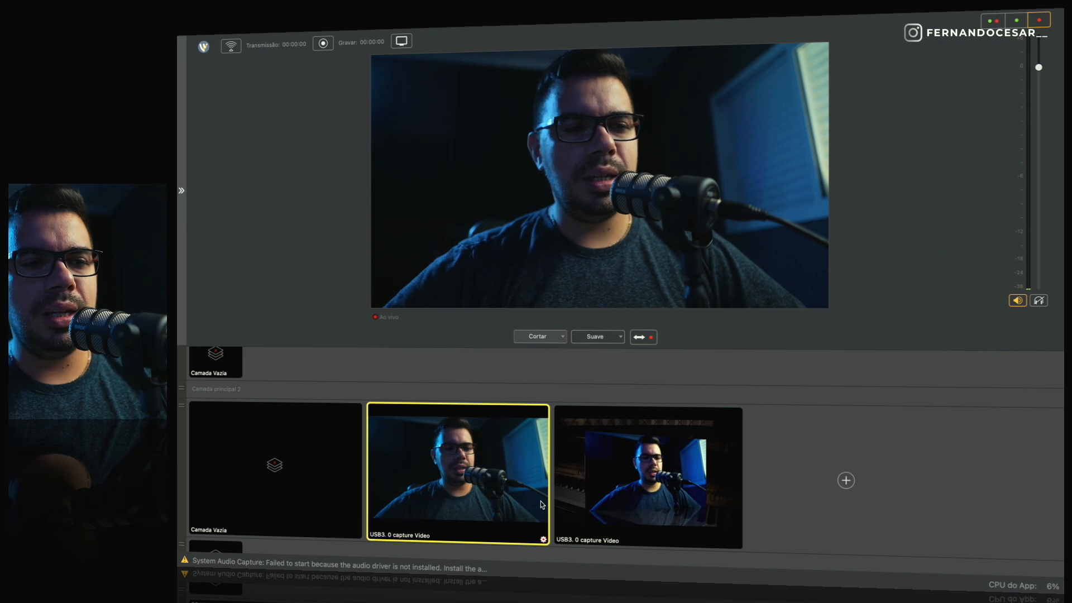
Step: Alternate the live output repeatedly between the piano scene and the full-frame camera shot, ending on the piano scene
click(654, 485)
click(489, 465)
click(592, 466)
click(489, 466)
click(591, 465)
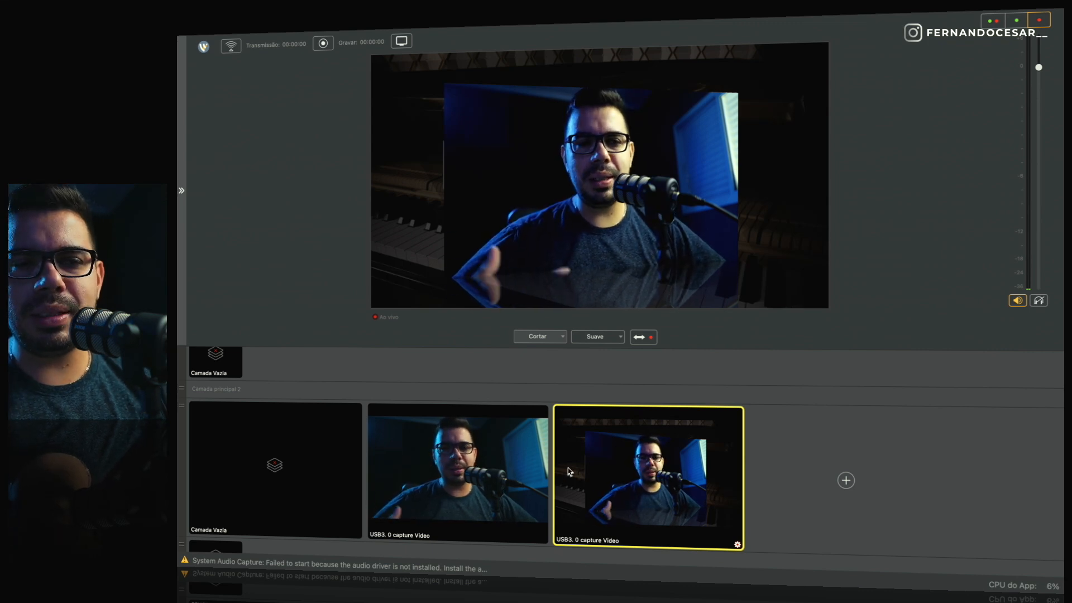
click(516, 461)
click(626, 475)
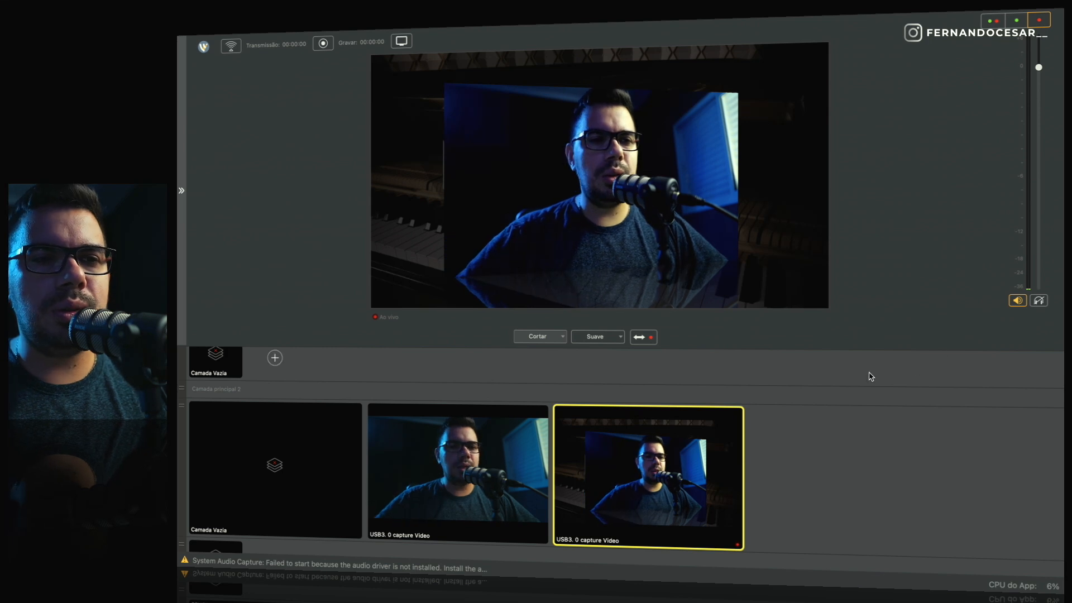
Step: Put the full-frame camera shot on air, cut twice to the piano scene and return to the full-frame shot each time
click(477, 458)
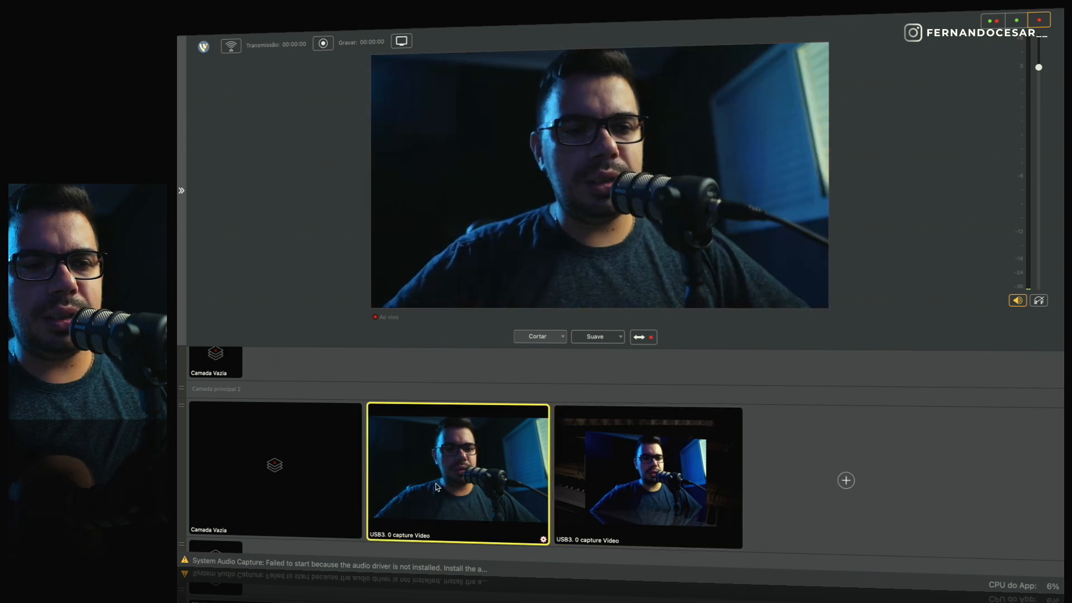
scroll(855, 514, down, 3)
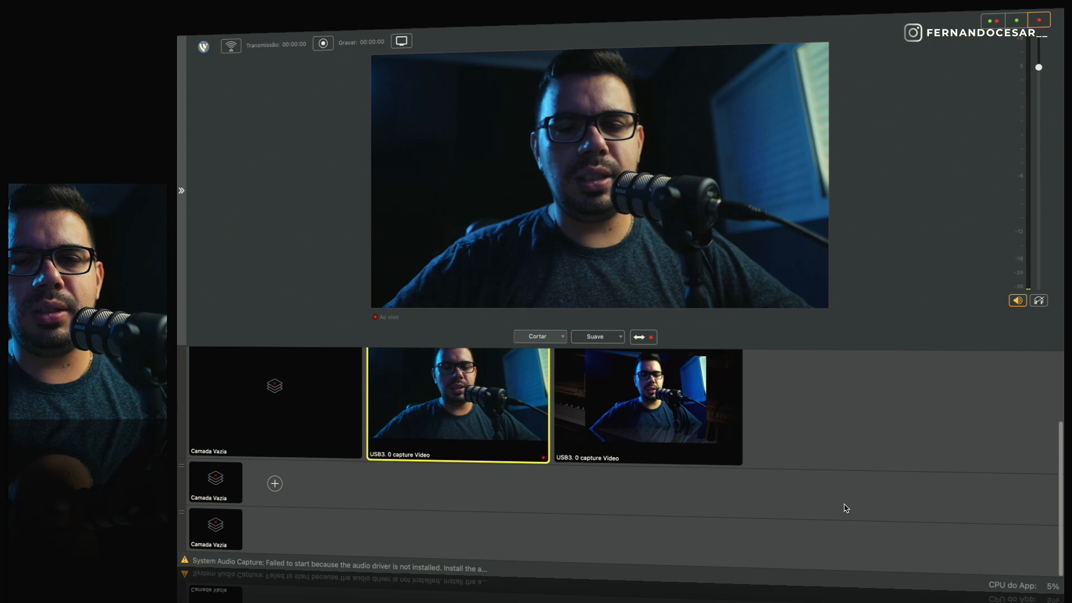
click(666, 417)
click(544, 362)
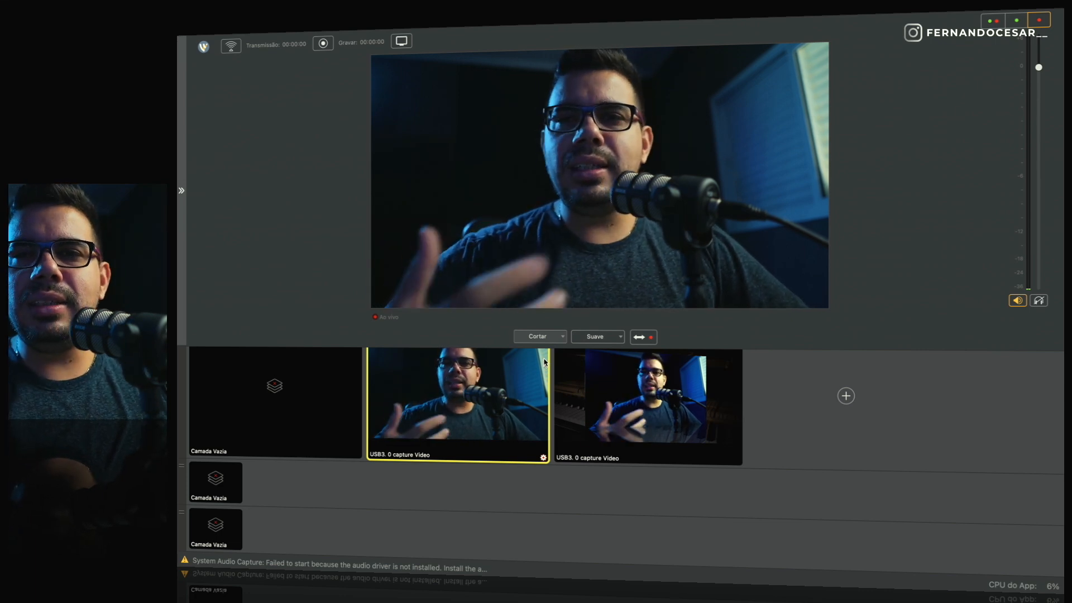
click(606, 391)
click(509, 390)
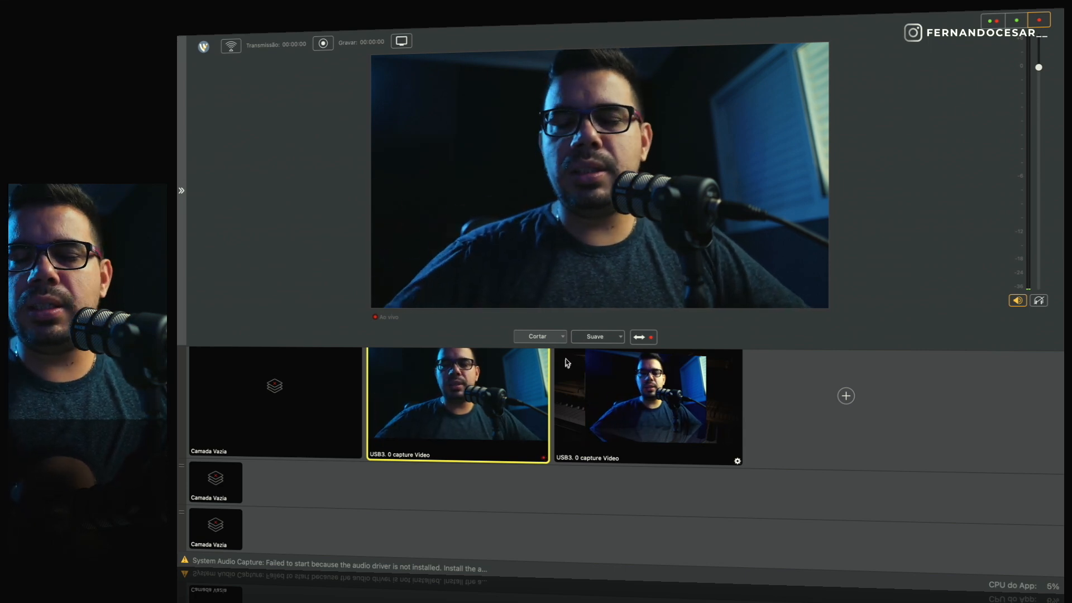
Step: Create a Rendezvous session from the network sources of Camada principal 3, with chat enabled and chat history shared with new participants
click(838, 402)
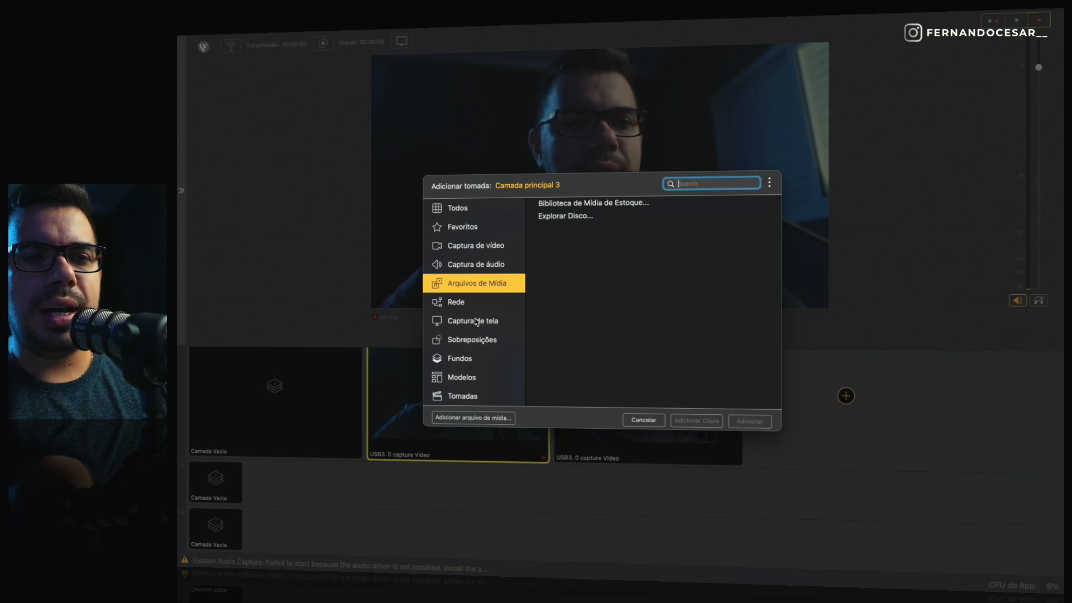
click(484, 273)
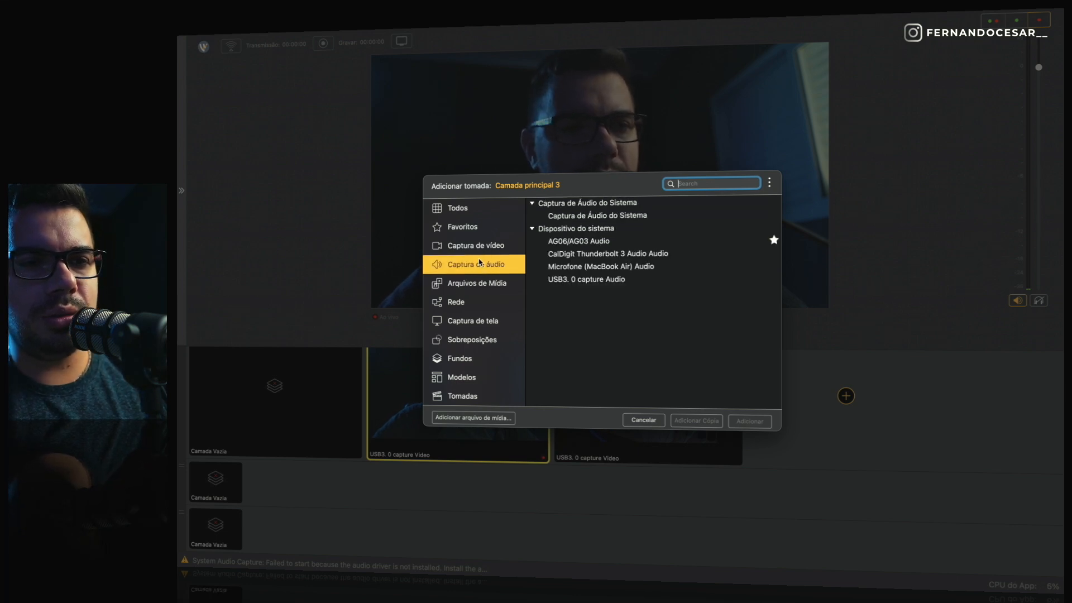
click(474, 305)
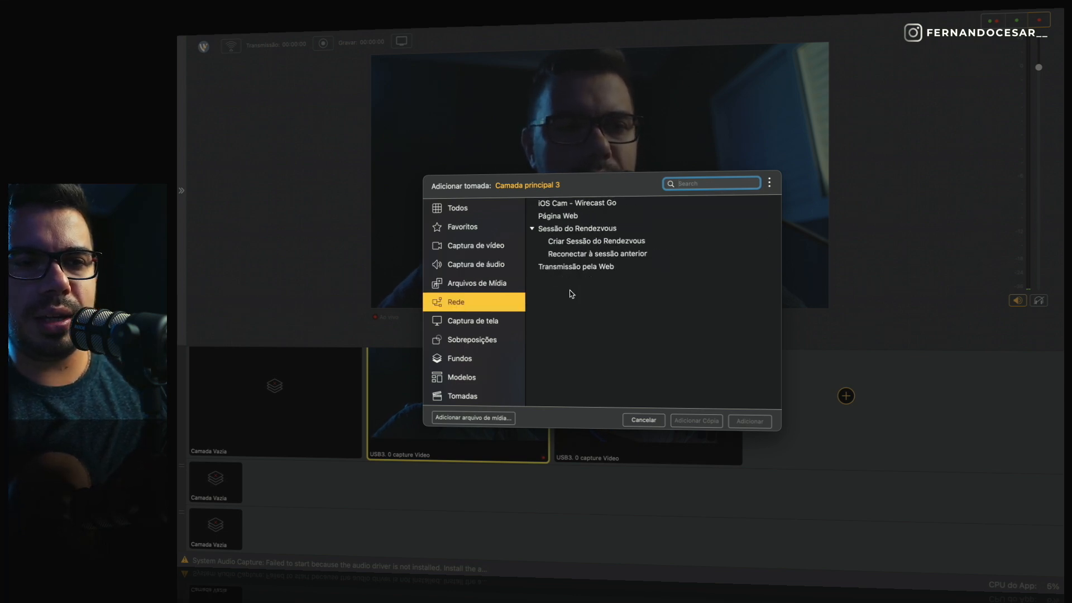
click(618, 243)
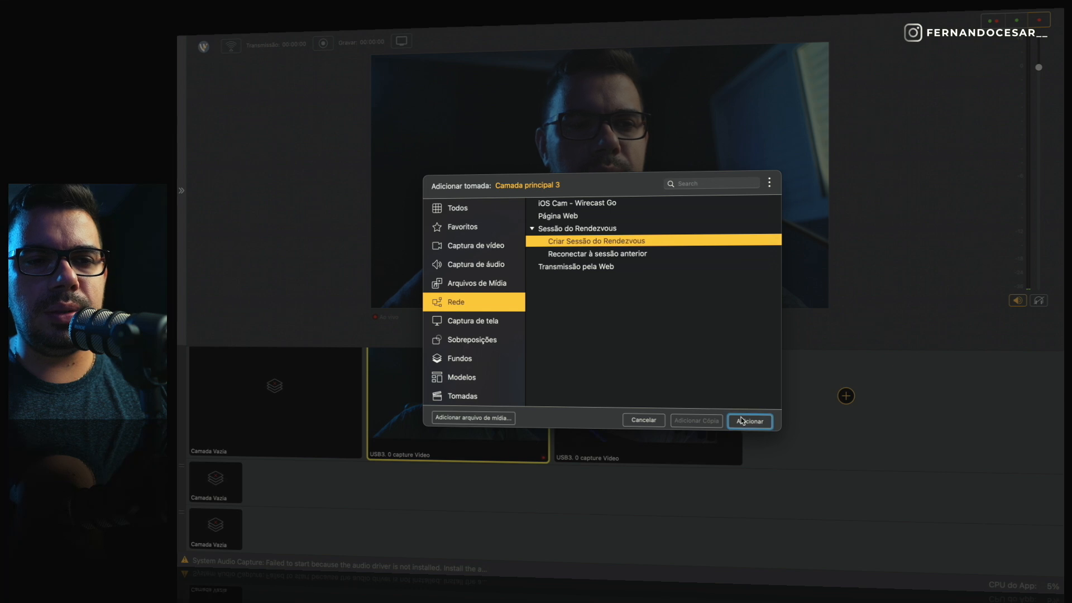
click(749, 421)
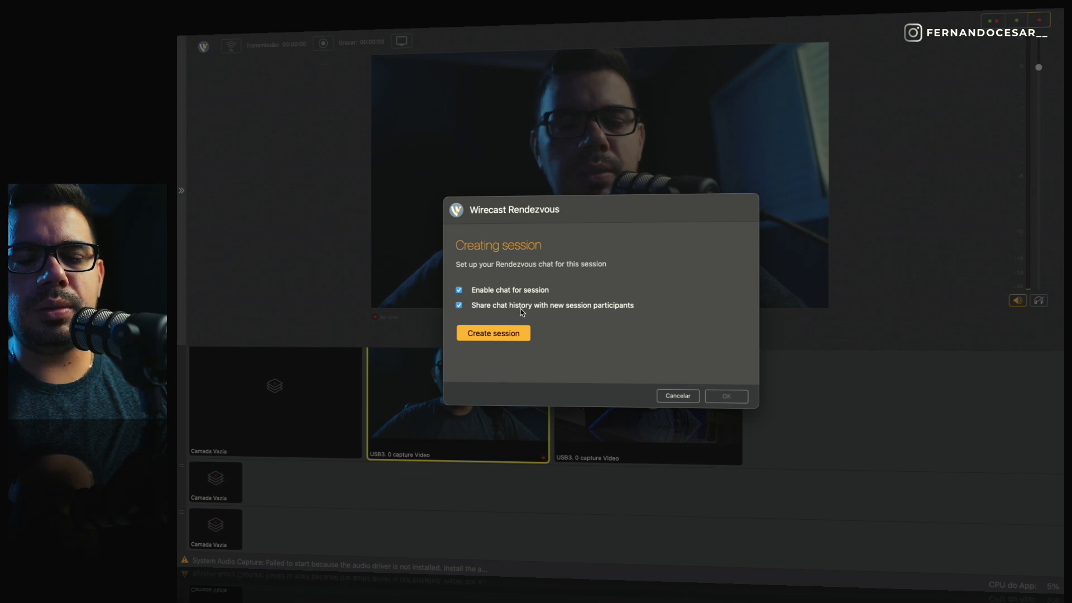
click(504, 334)
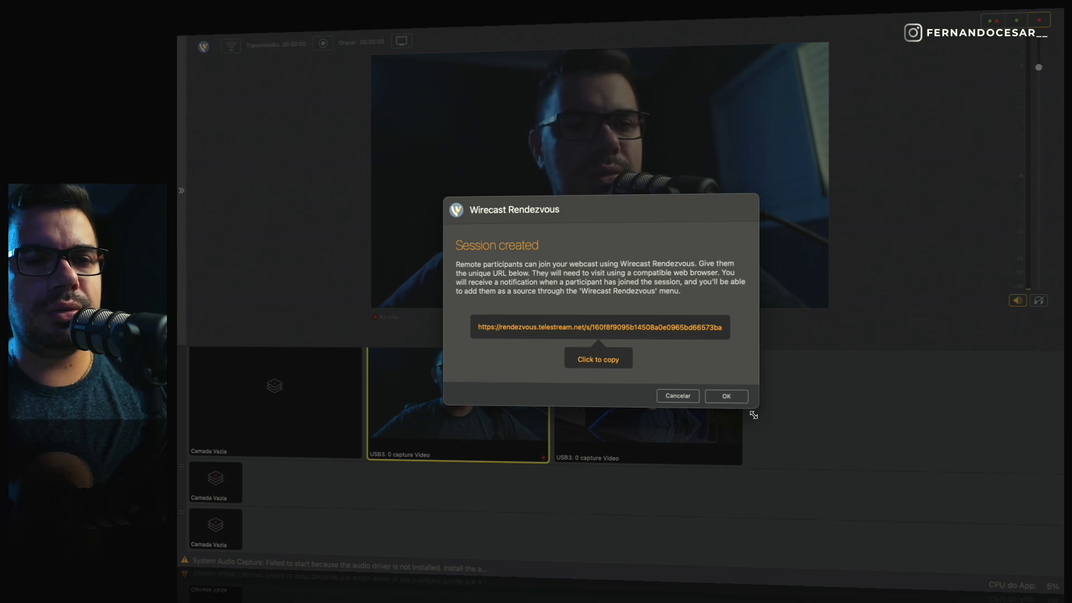
click(726, 396)
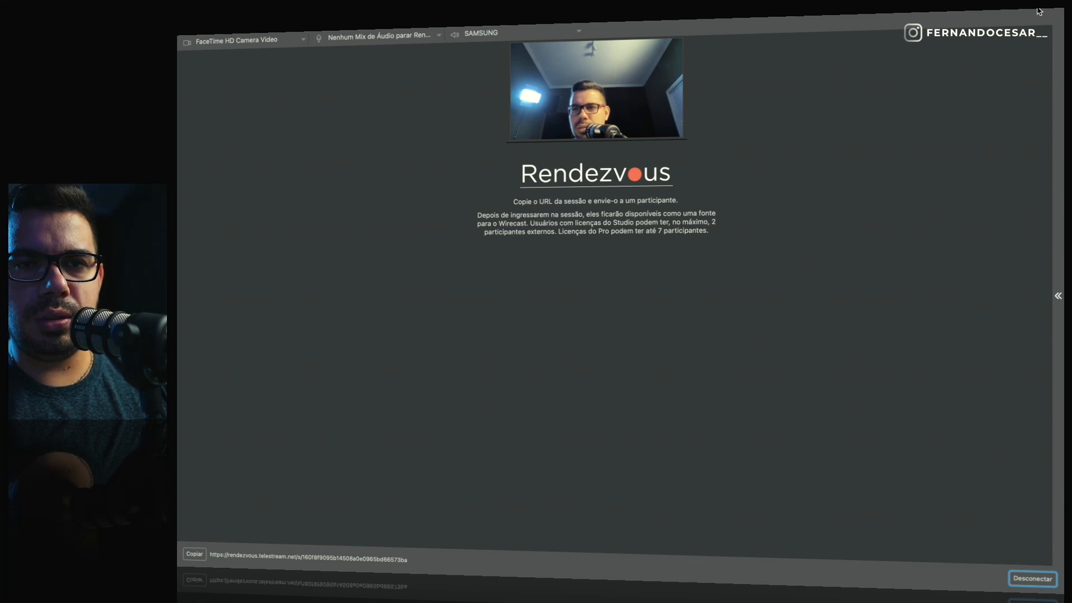
Step: Take the Rendezvous panel out of full screen, close it and return to the main Wirecast window
mouse_move(1041, 11)
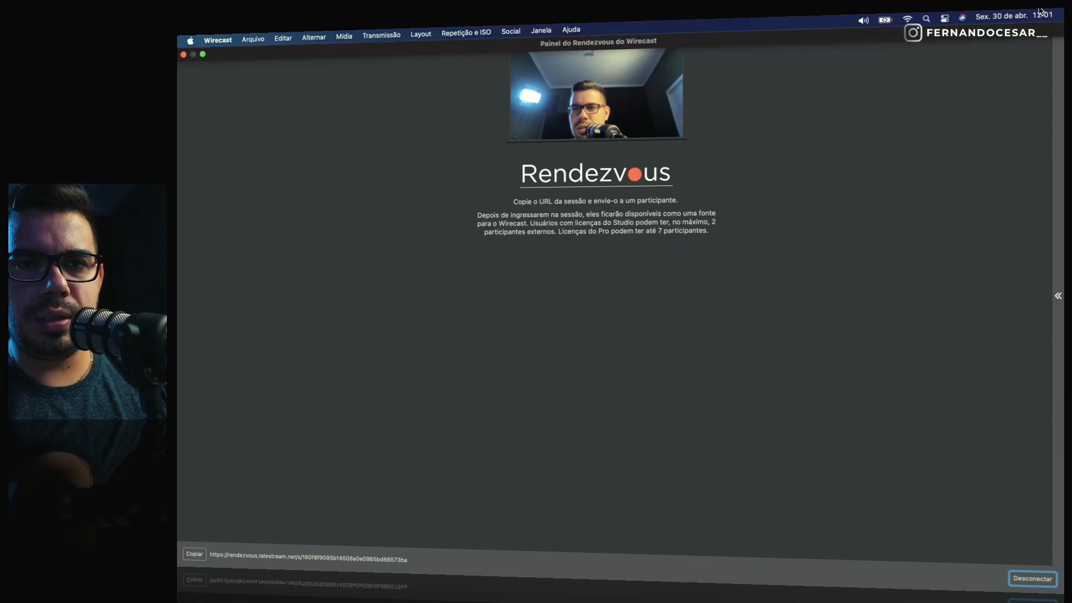
click(204, 55)
key(ctrl+Right)
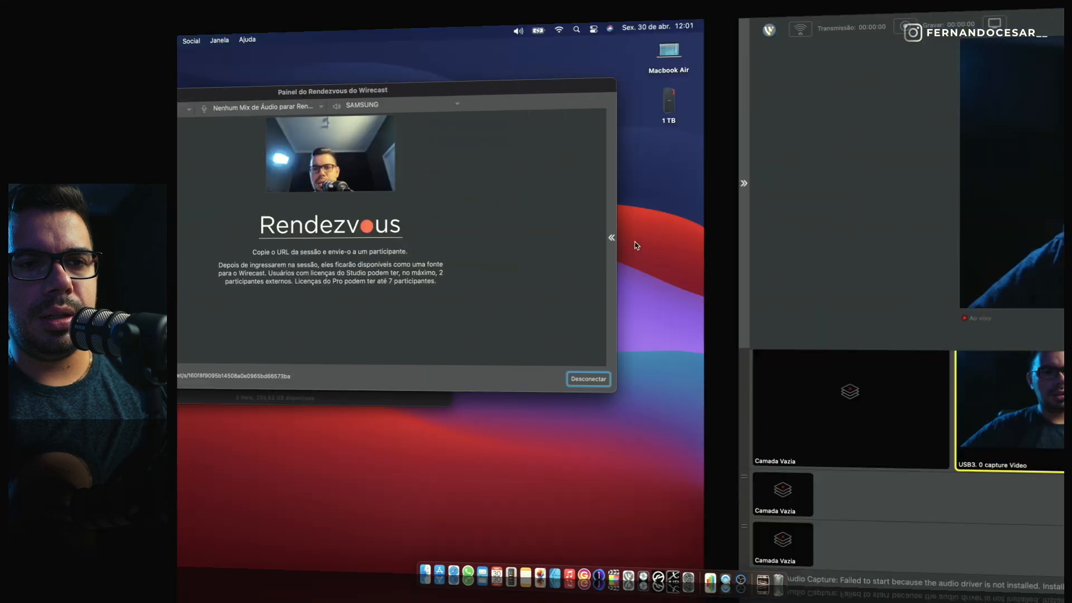
key(ctrl+Left)
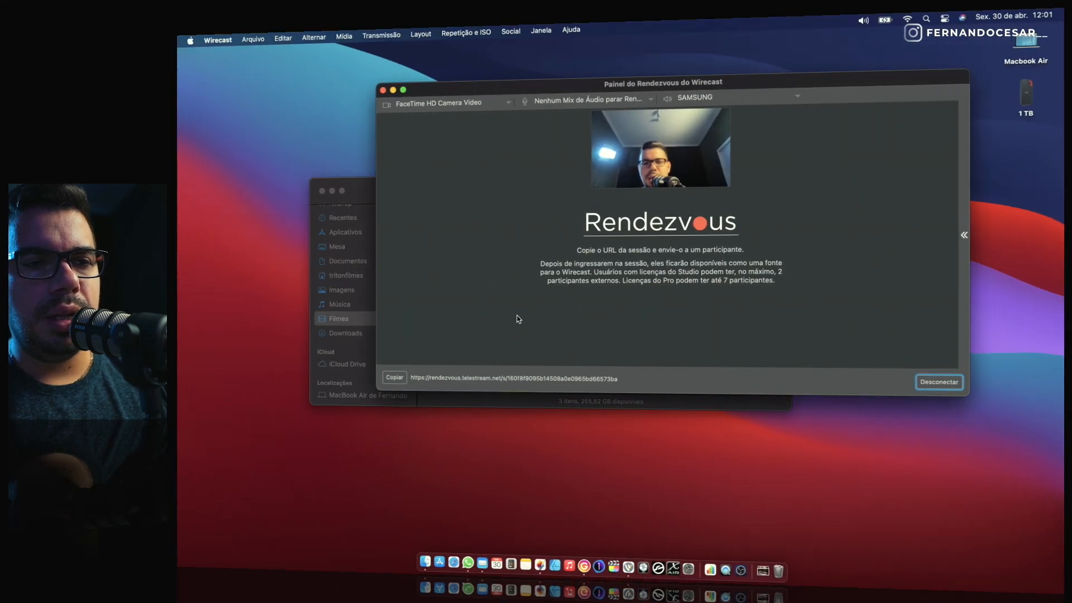
click(383, 90)
key(ctrl+Right)
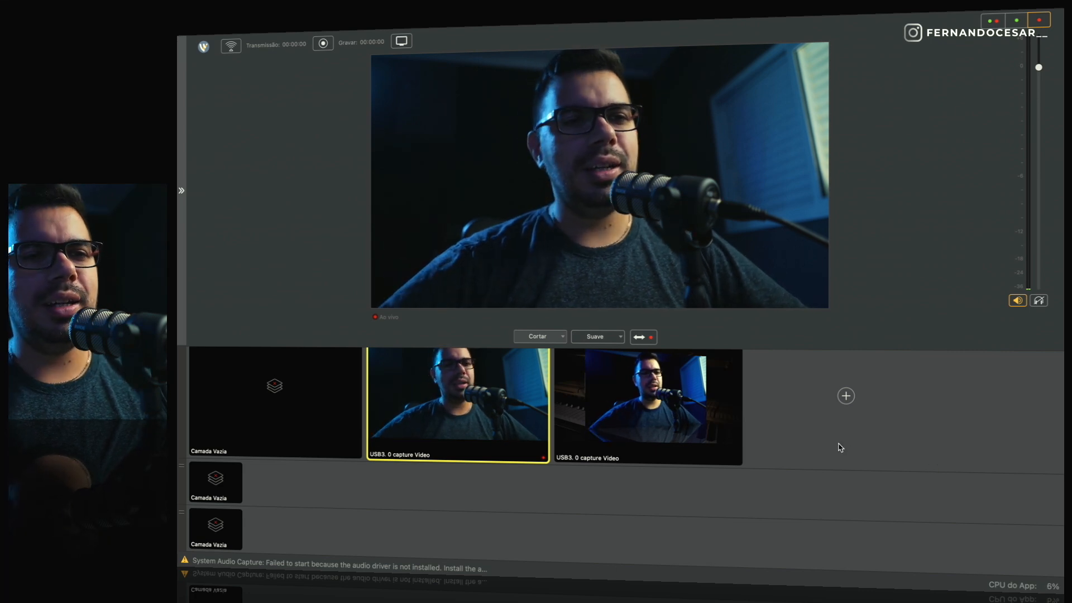
Step: Examine the video capture, network, overlay, screen capture and background sources available for a new shot in Camada principal 3
mouse_move(684, 384)
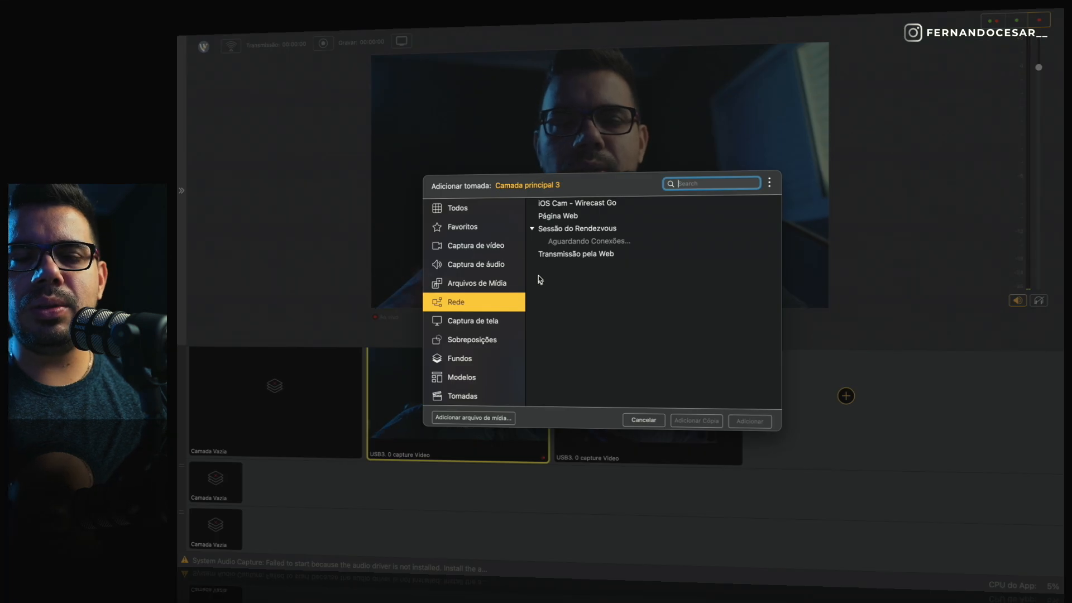
click(491, 251)
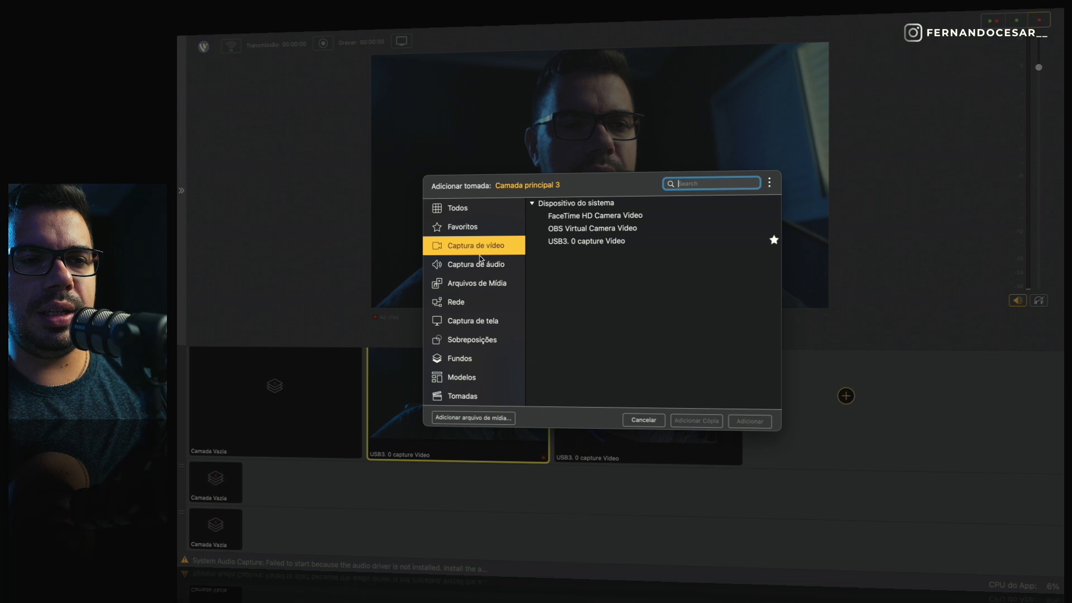
click(469, 305)
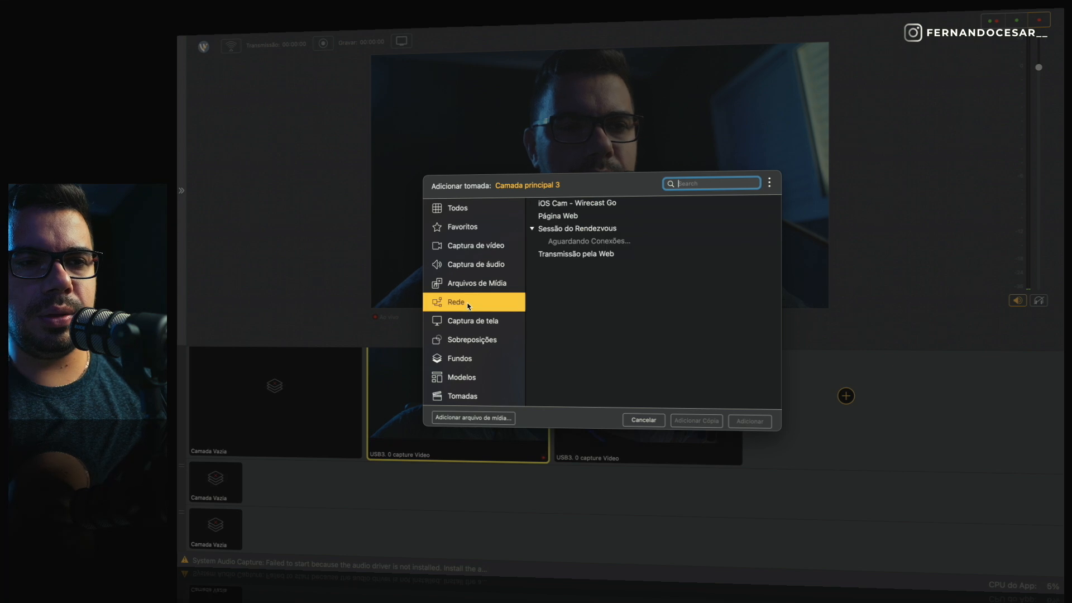
click(596, 204)
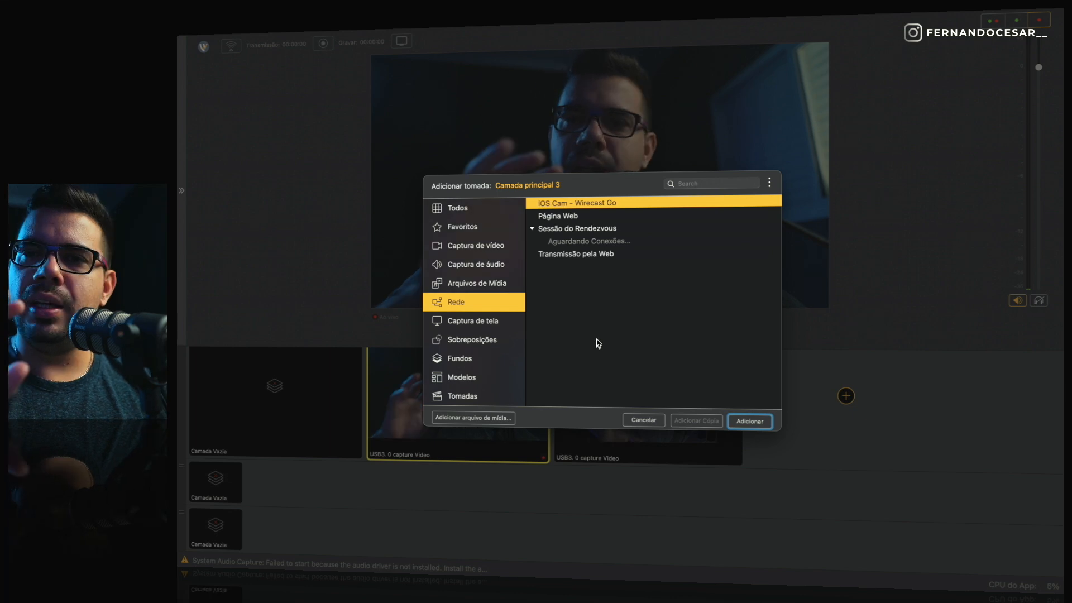
click(486, 338)
click(494, 320)
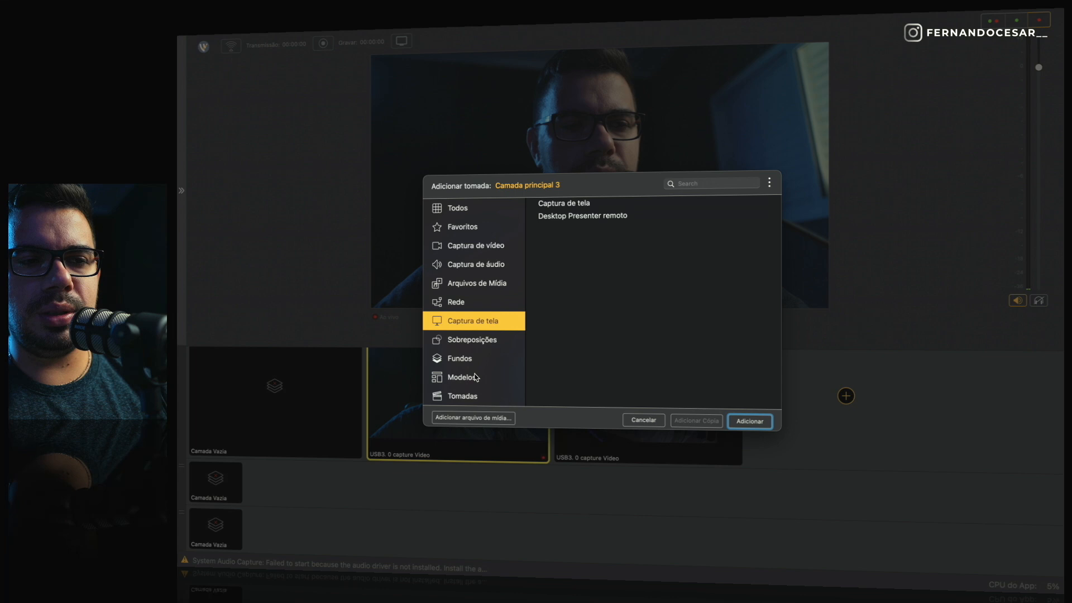
click(471, 359)
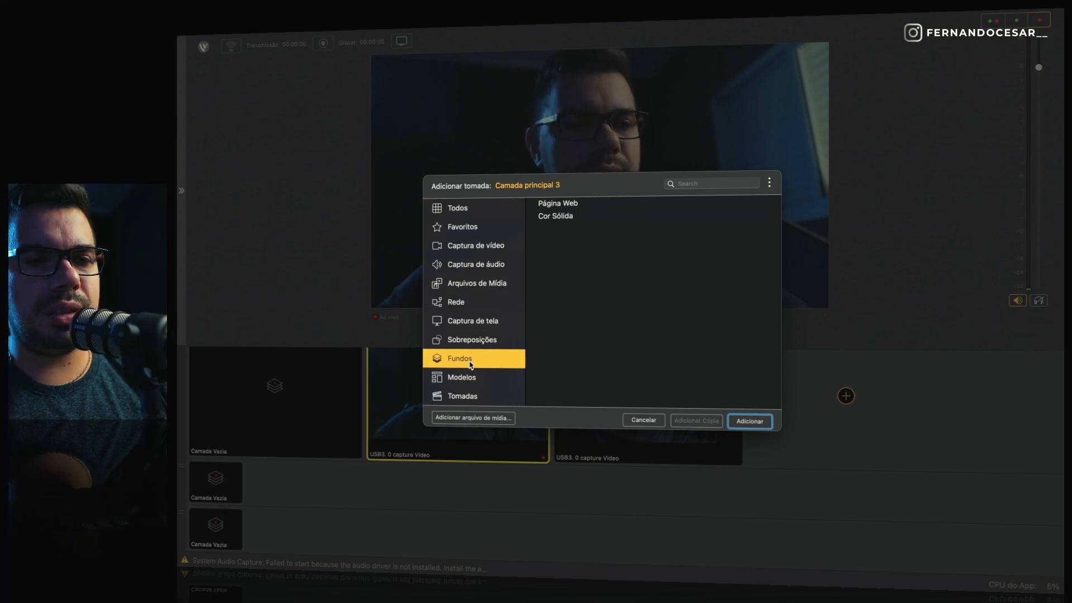
Step: Browse the standard layouts under Modelo de Tomada for a new shot and leave the gallery without adding one
click(476, 377)
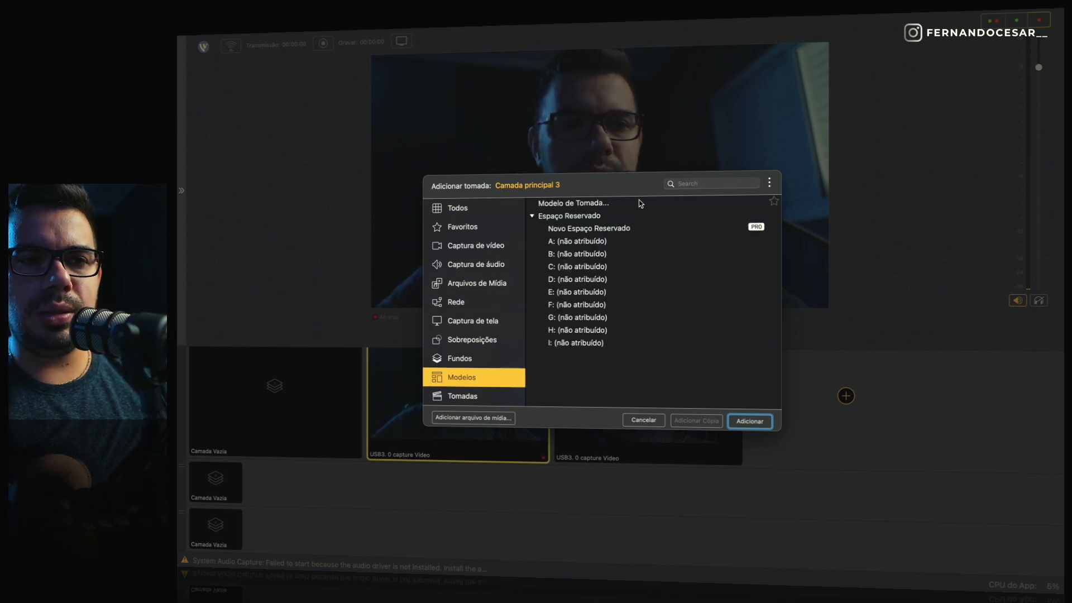
click(614, 204)
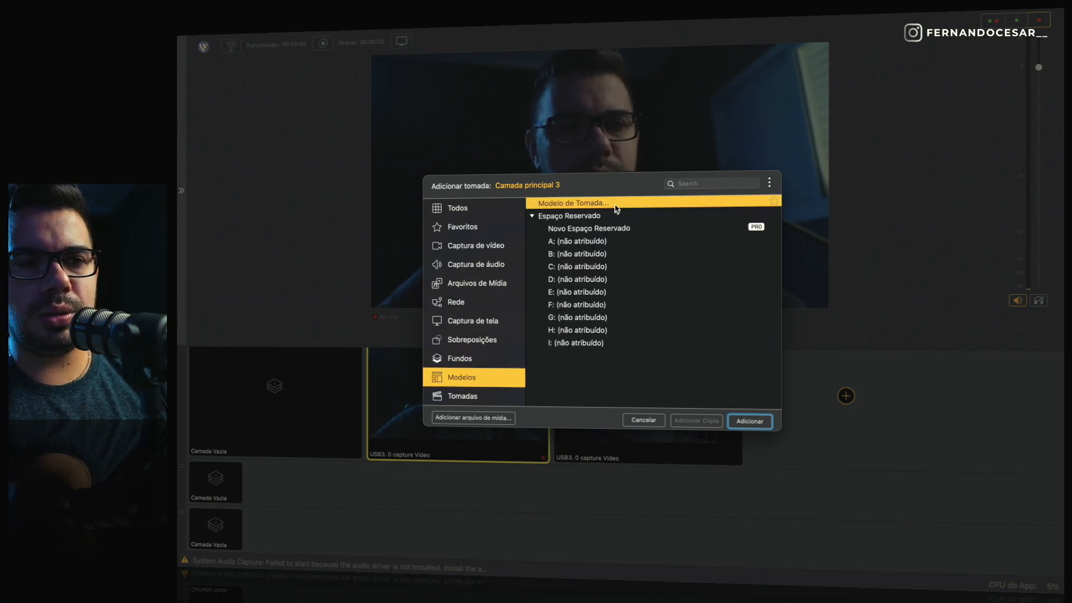
click(750, 422)
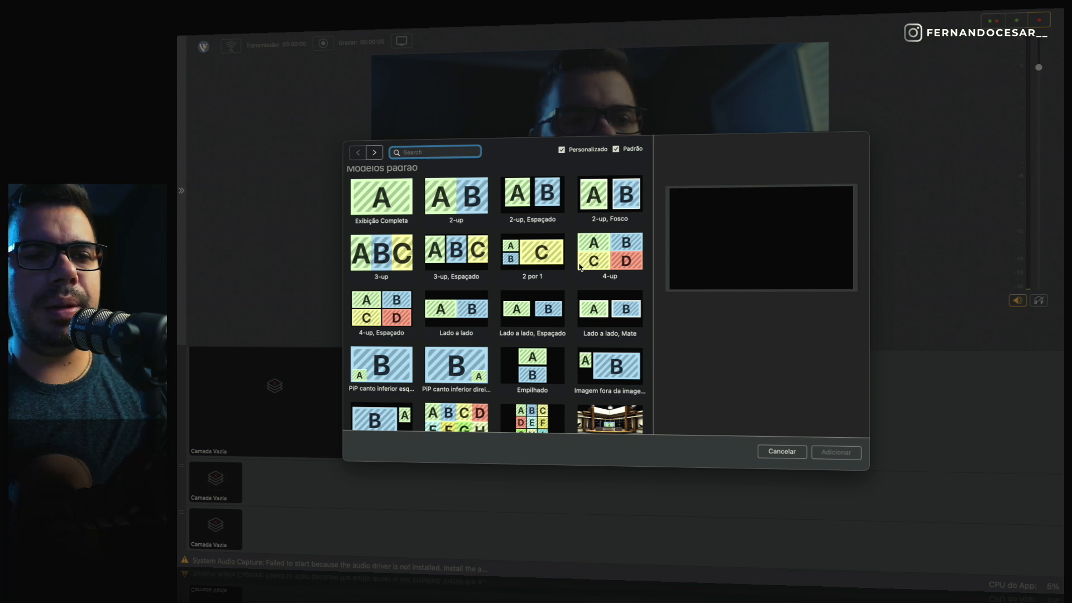
scroll(586, 313, down, 2)
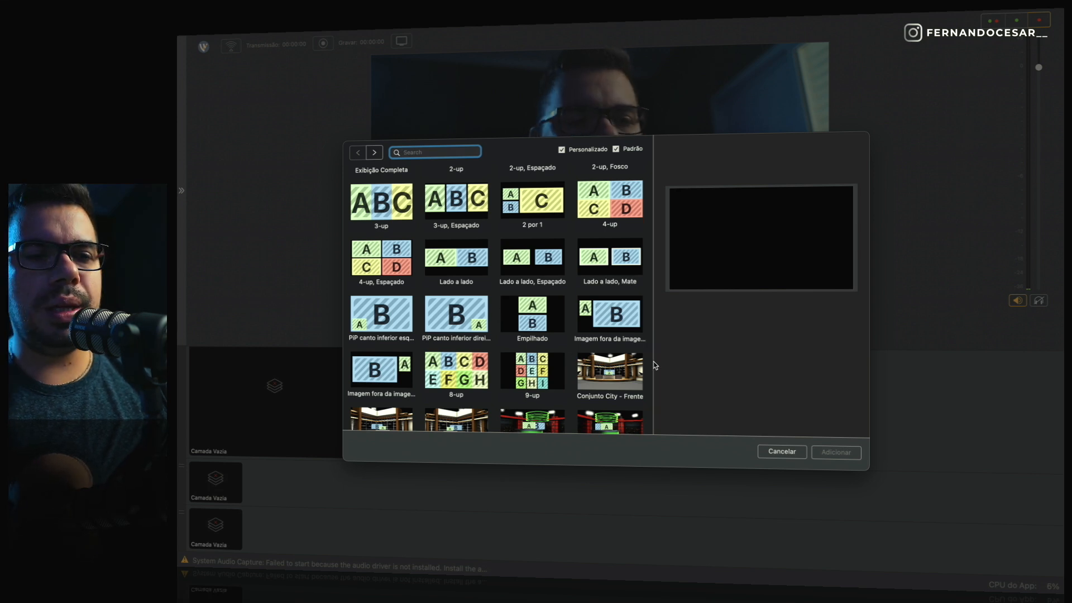
click(797, 459)
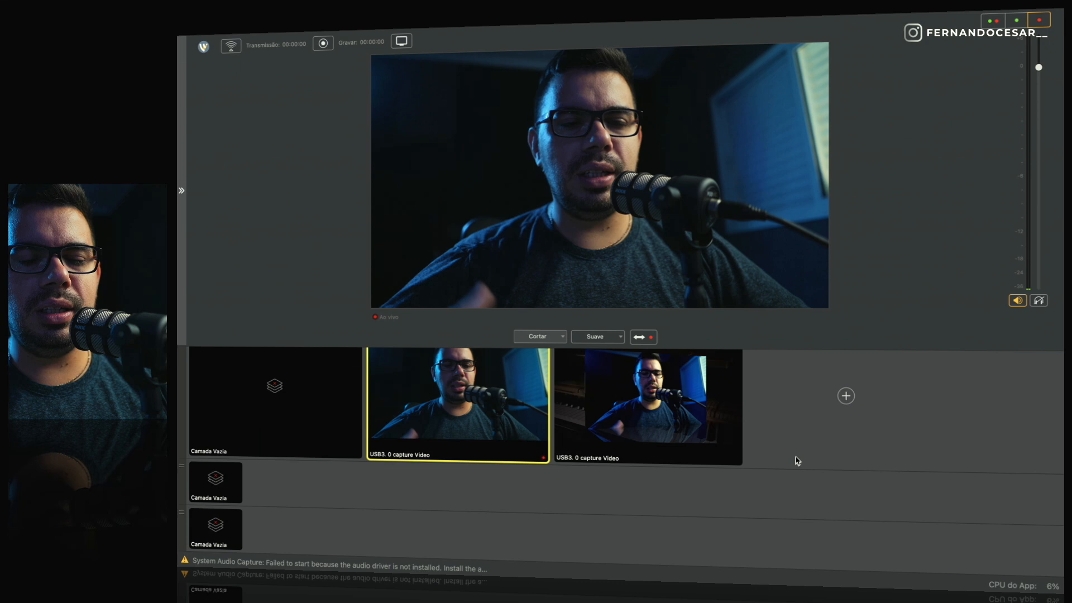
Step: View preview and live output side by side, view the preview alone, and return to the live-only display
scroll(793, 431, up, 2)
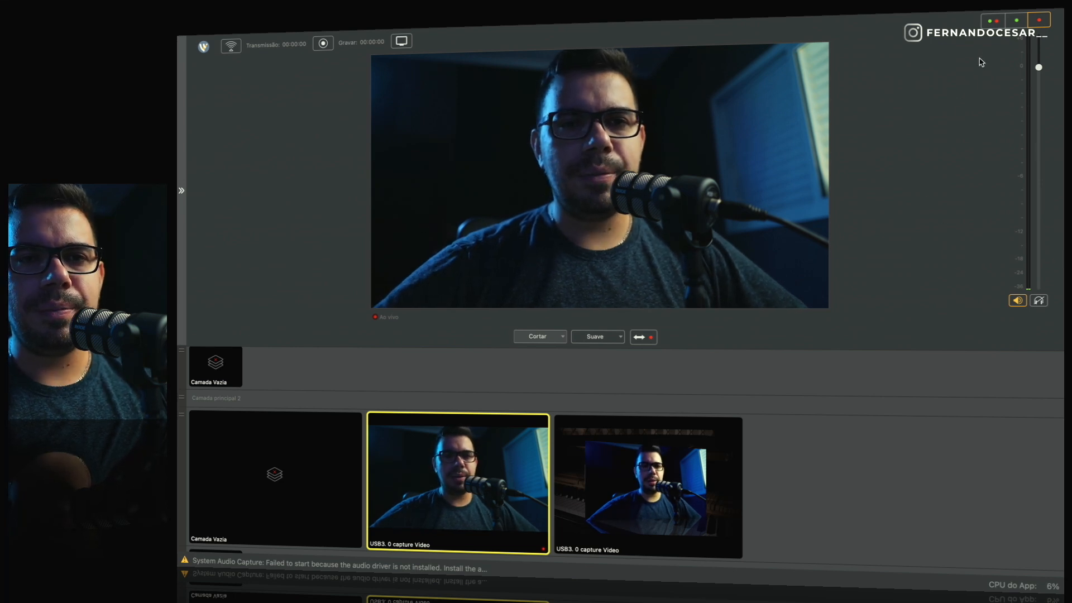
click(993, 22)
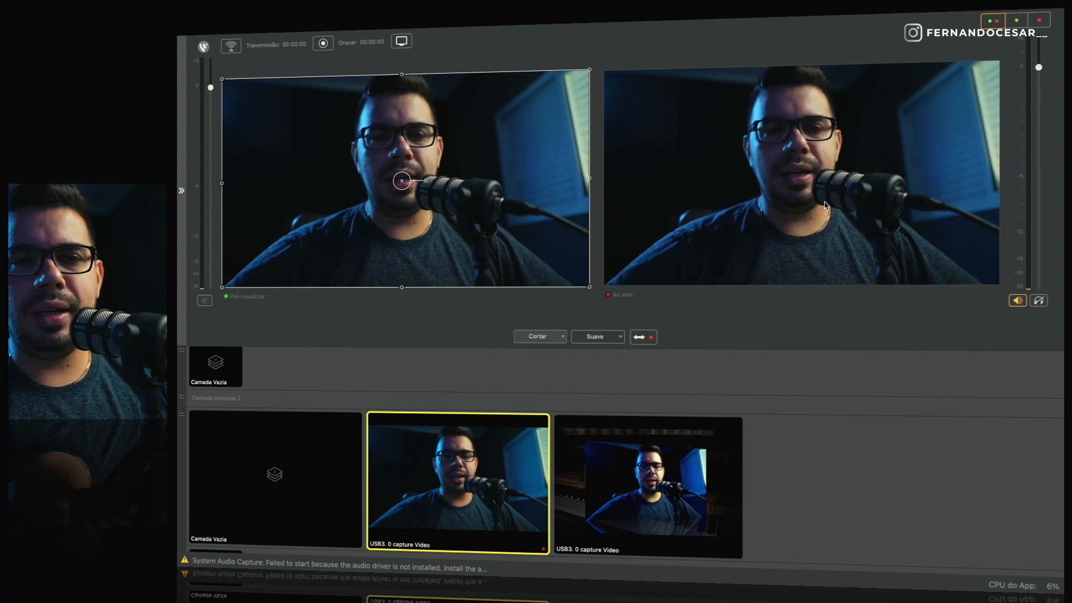
click(1025, 21)
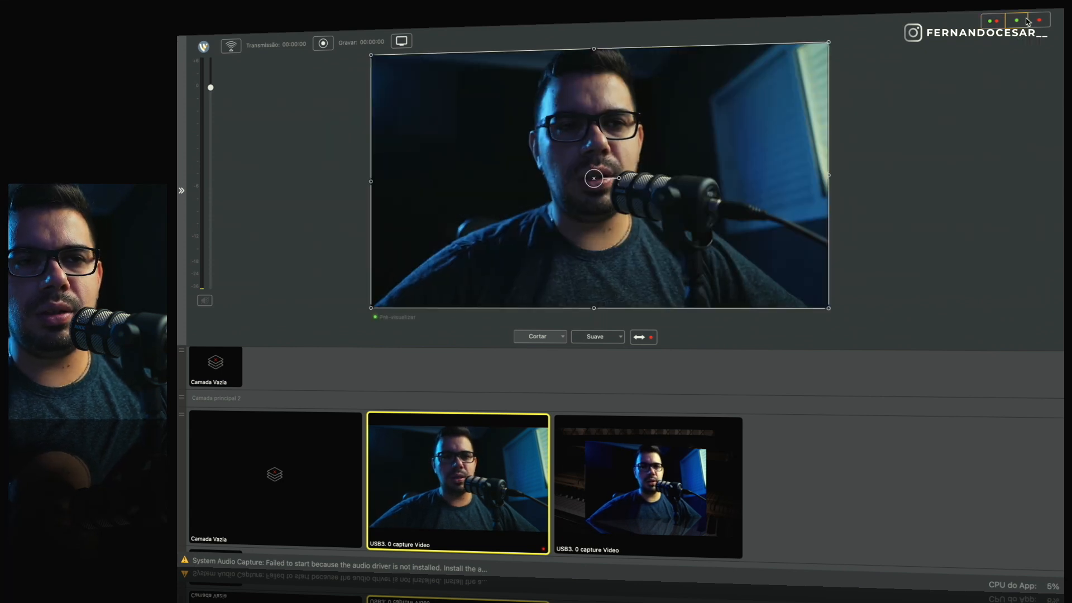
click(1038, 22)
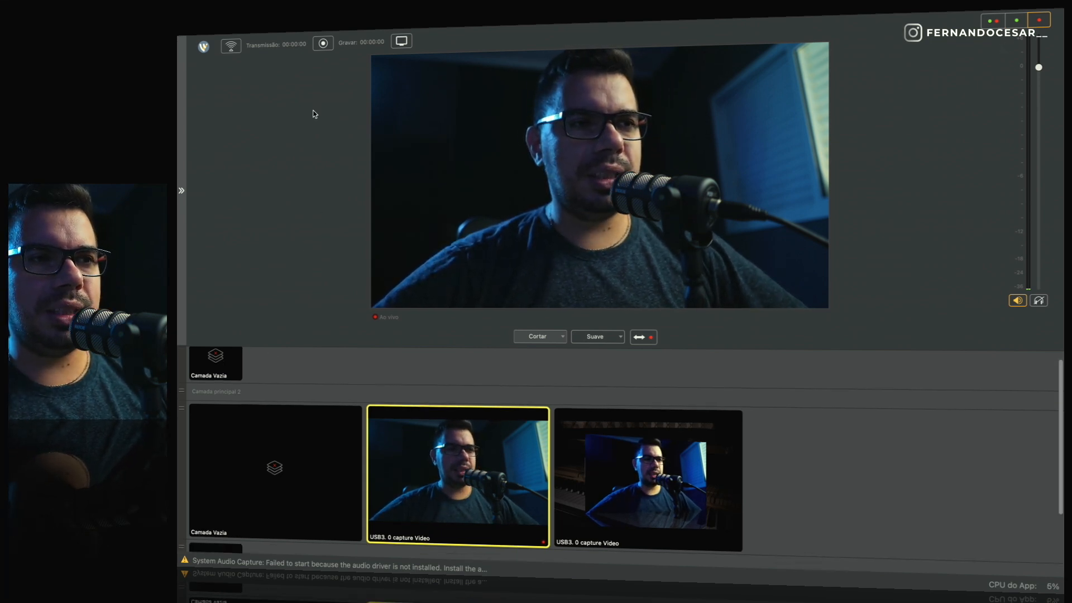
mouse_move(394, 33)
click(247, 40)
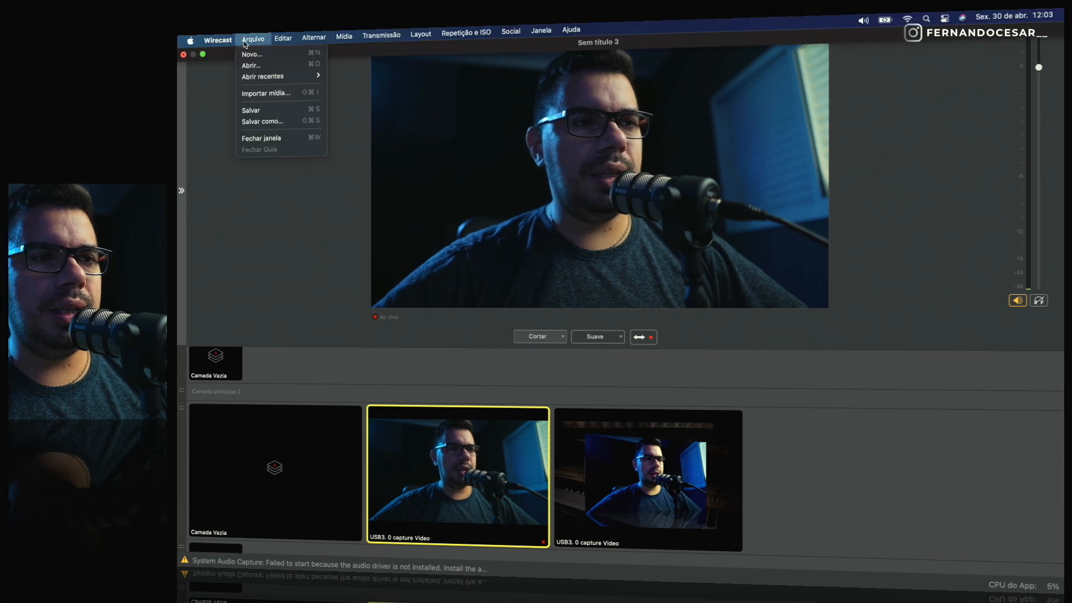
mouse_move(470, 35)
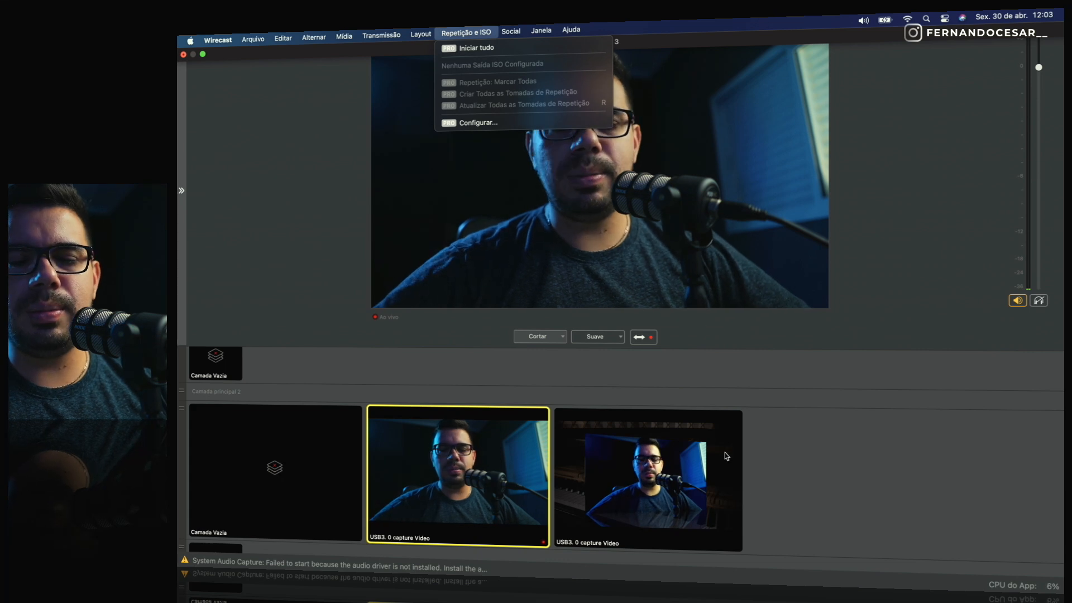
click(916, 522)
scroll(876, 454, down, 3)
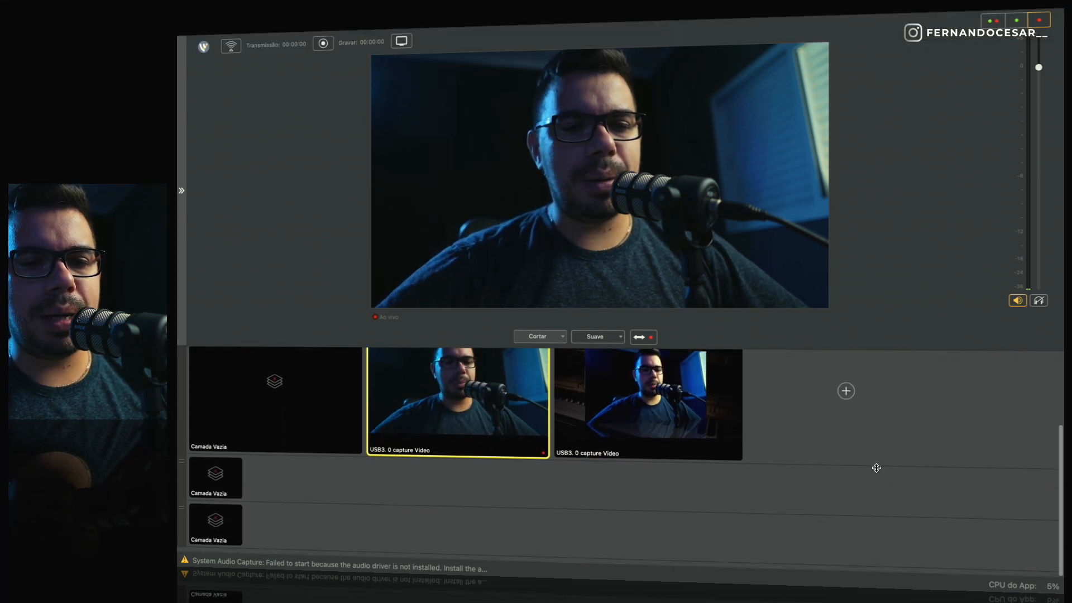